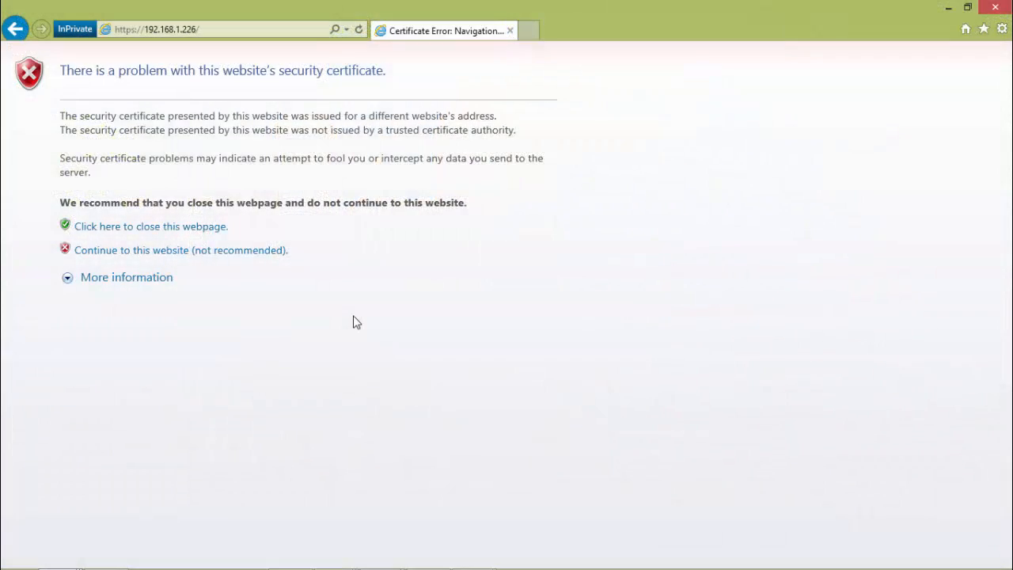
Step: Continue past the certificate warning for 192.168.1.226 and log in to the ESXi host as root with the account password
click(262, 251)
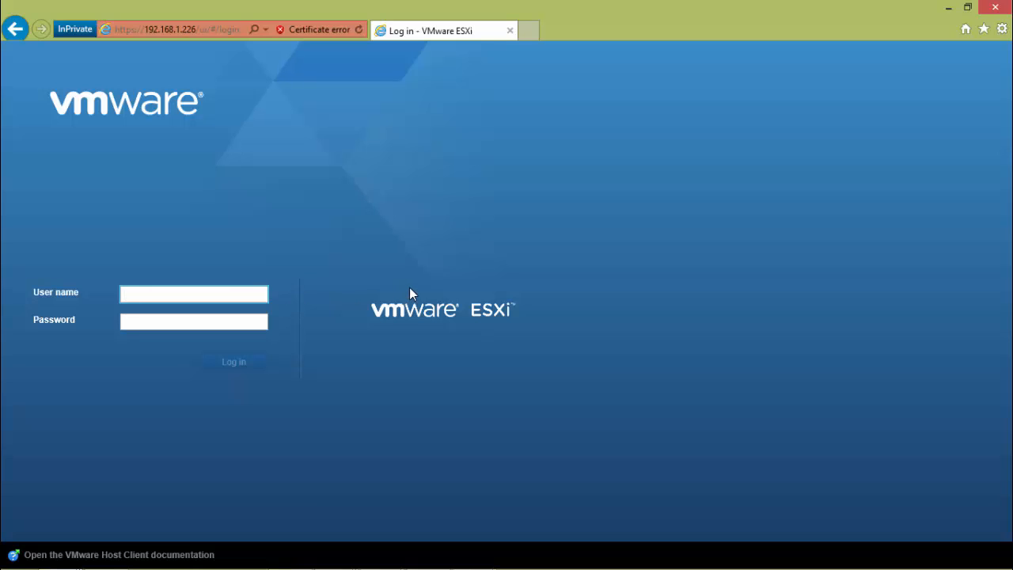
text(root)
key(Tab)
text(VMware1!)
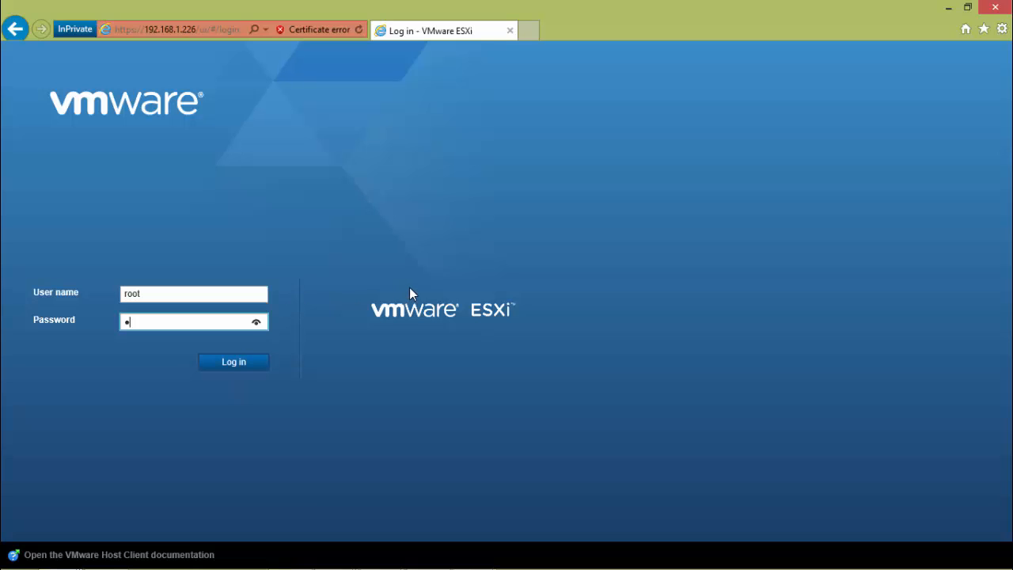
text(23)
key(Return)
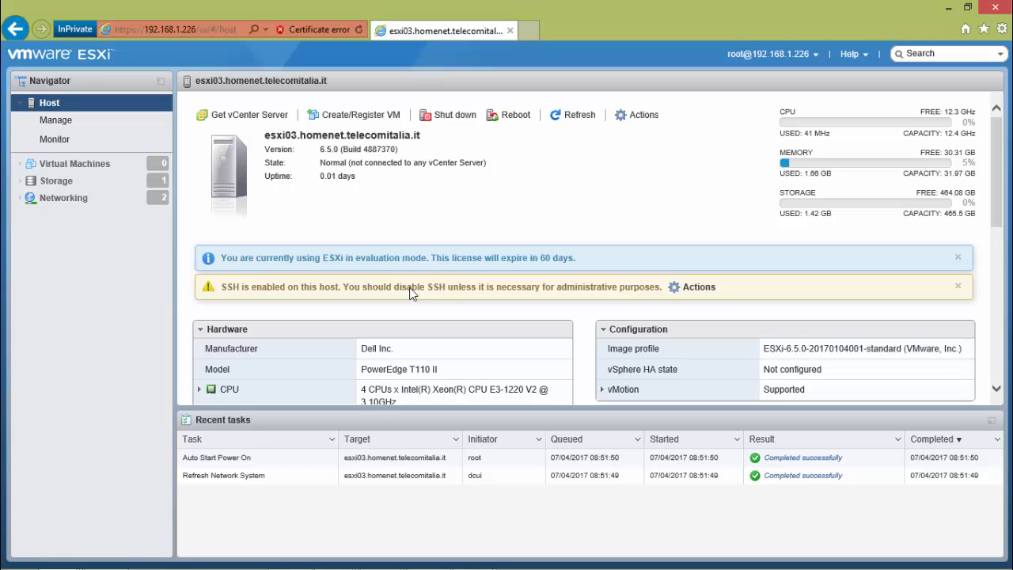
Step: Change the host's lockdown mode to Normal lockdown, consulting the Knowledge Base article on Lockdown mode before applying it
click(65, 124)
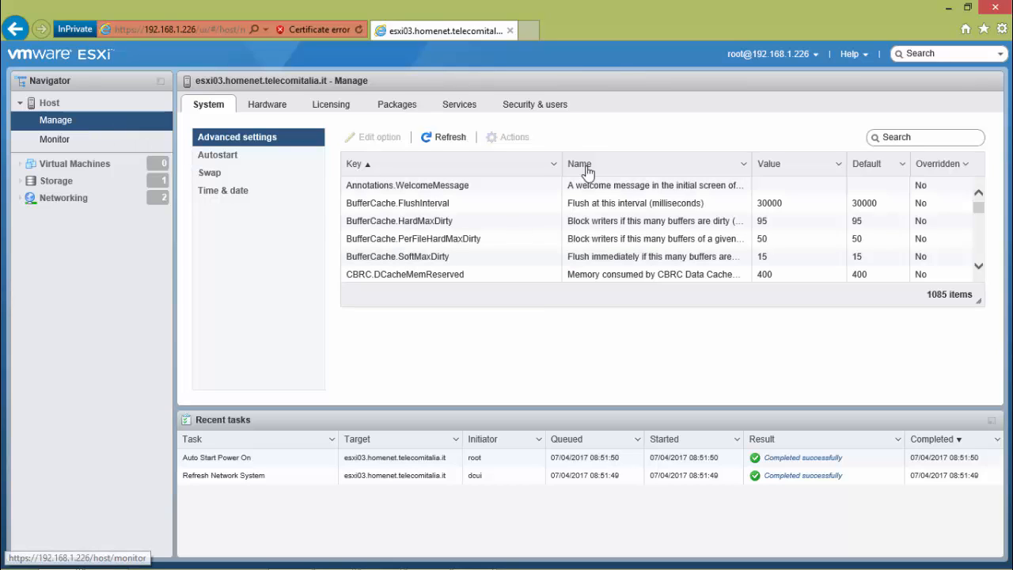
click(559, 111)
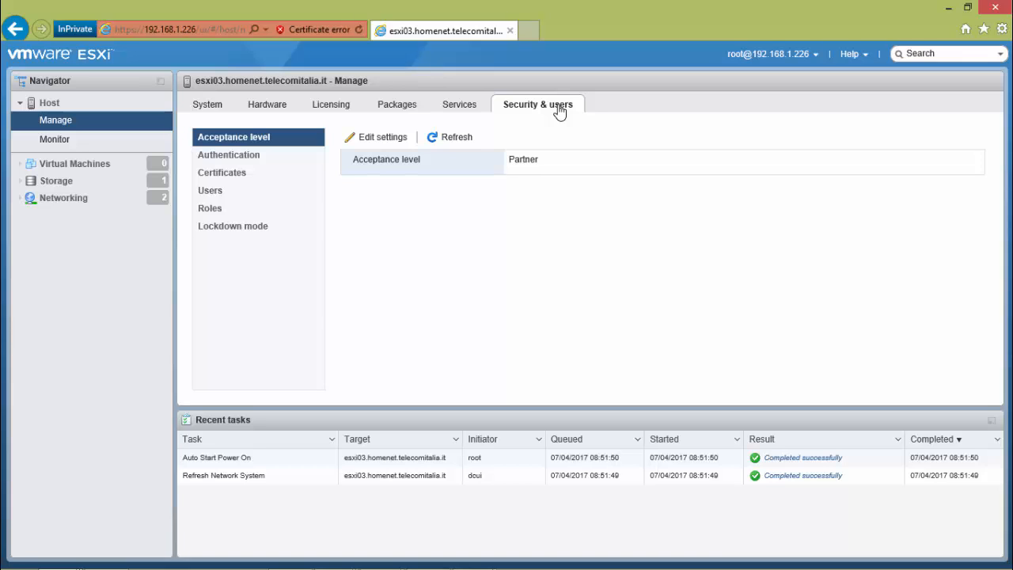
click(212, 194)
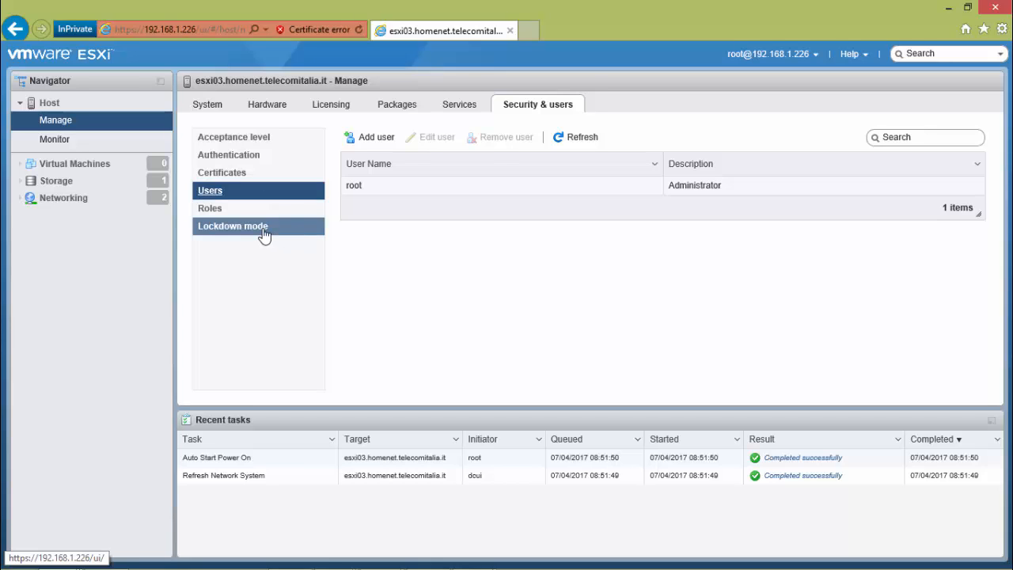
click(263, 235)
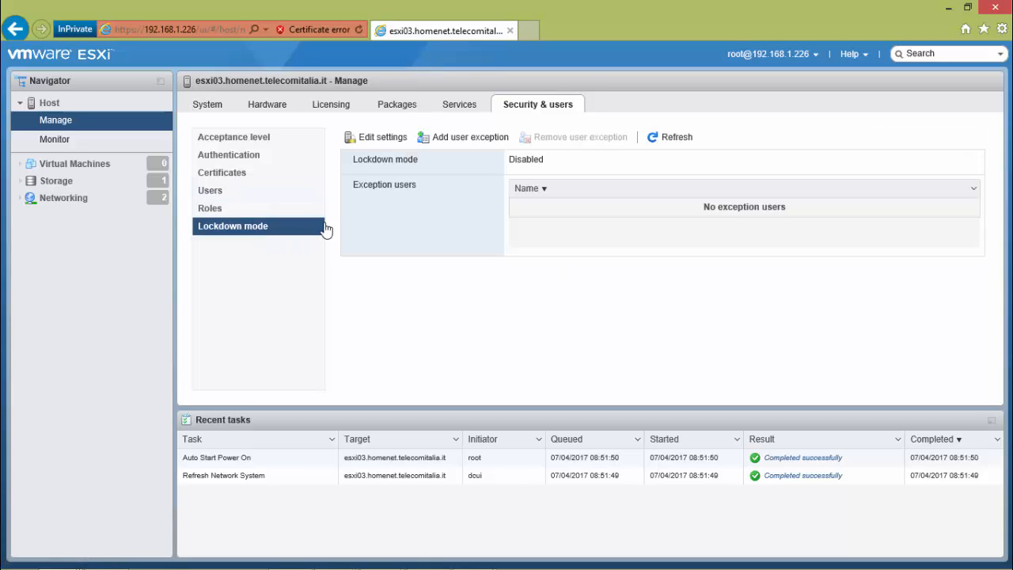
click(392, 139)
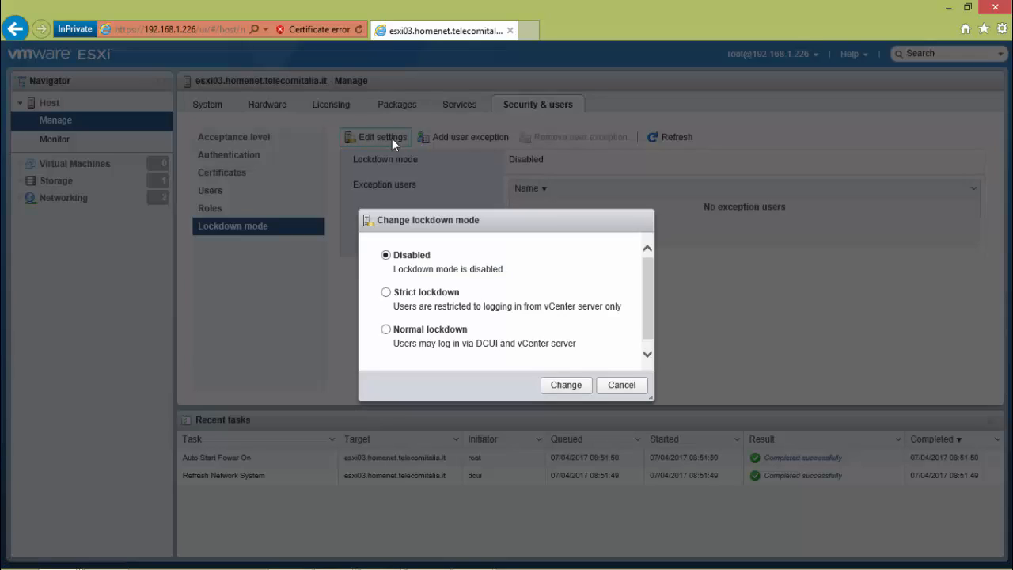
click(438, 332)
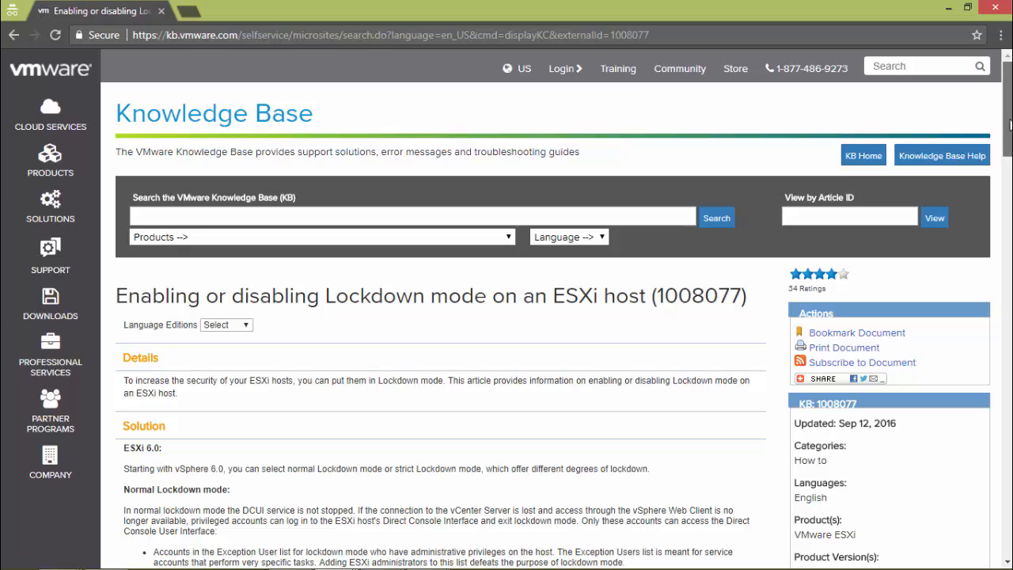
drag(1010, 126, 1010, 164)
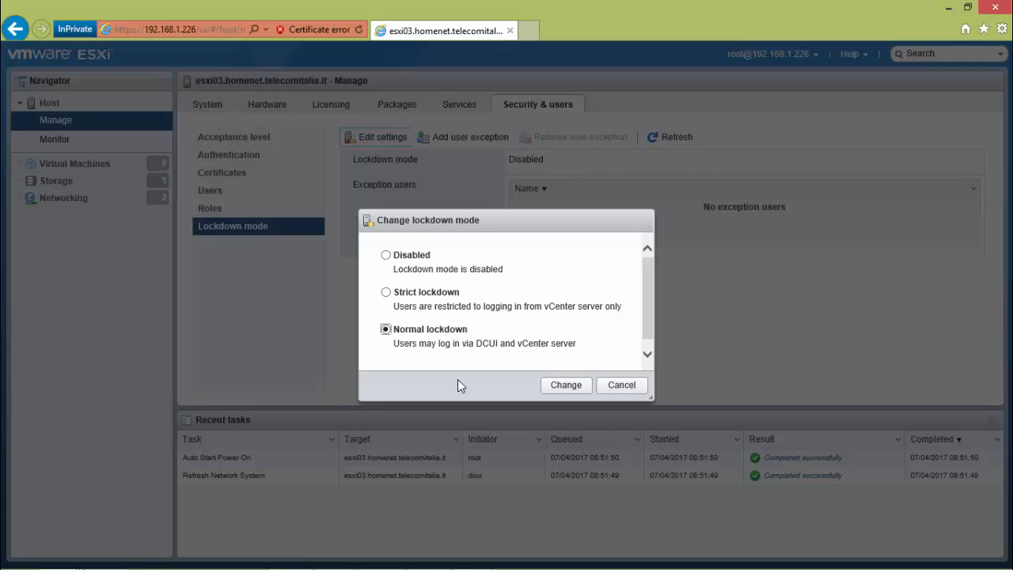
click(562, 389)
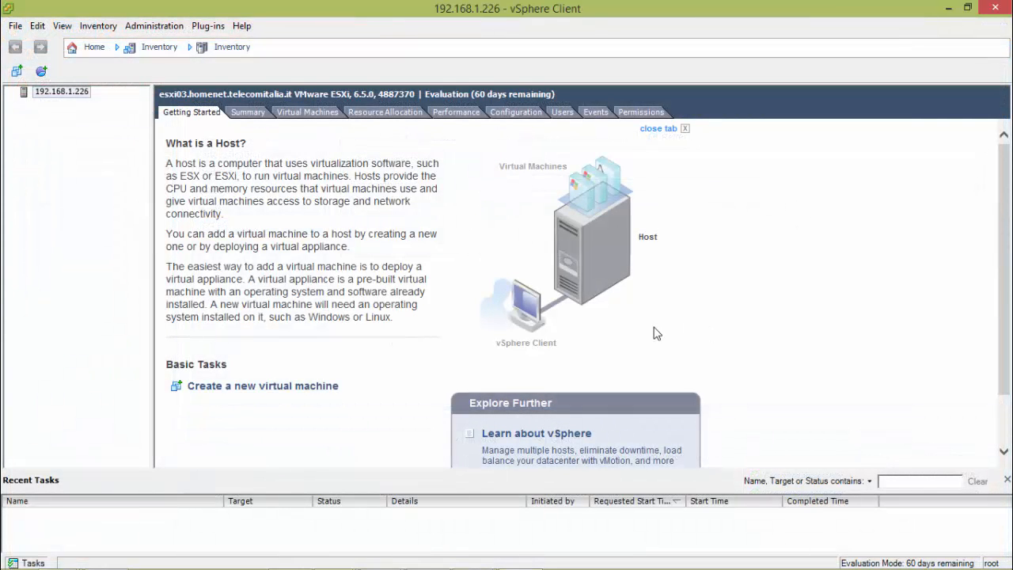
Step: In vSphere Client, change the dcui user's password, entering and confirming the new one
click(563, 112)
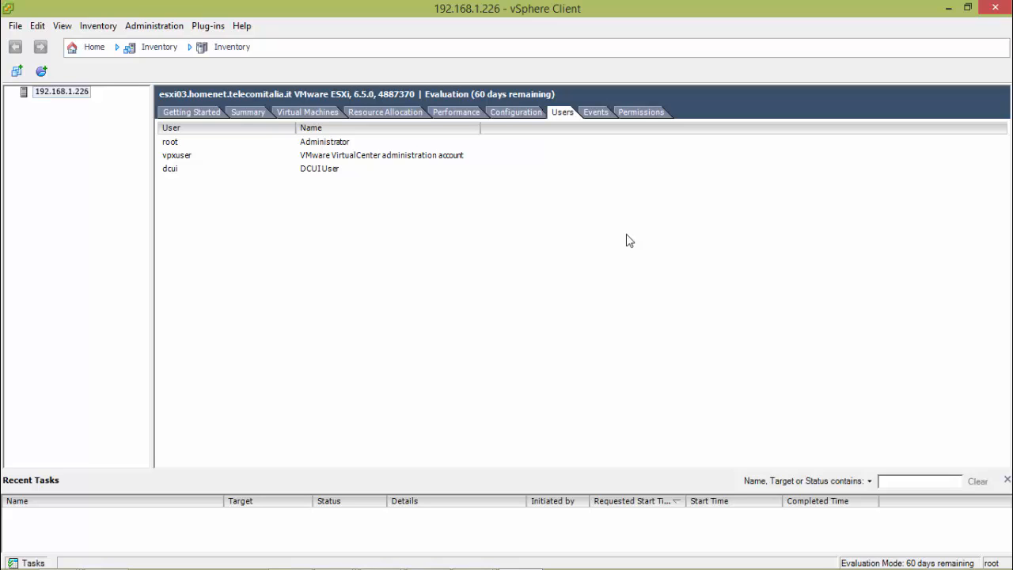
double_click(330, 171)
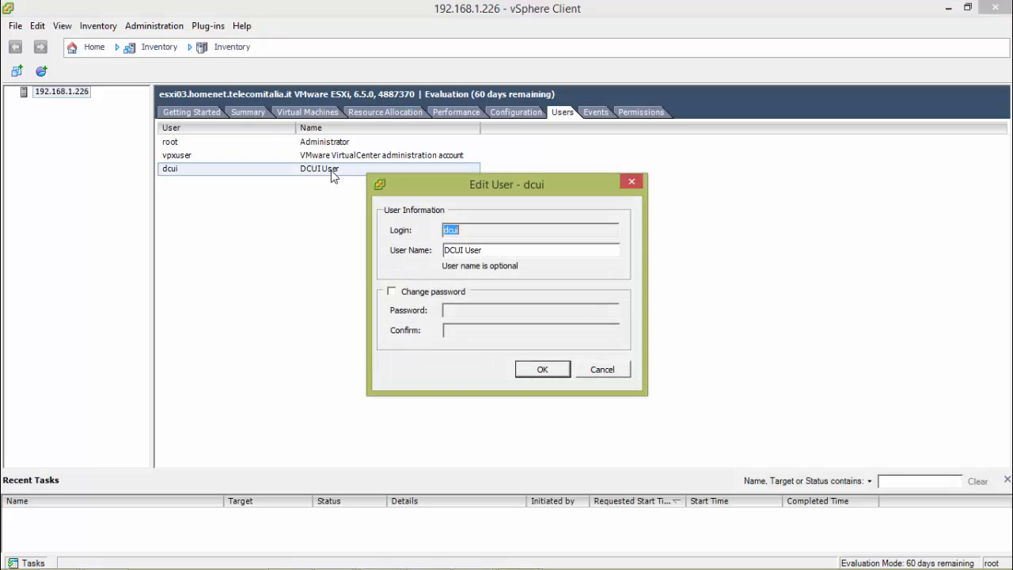
click(394, 292)
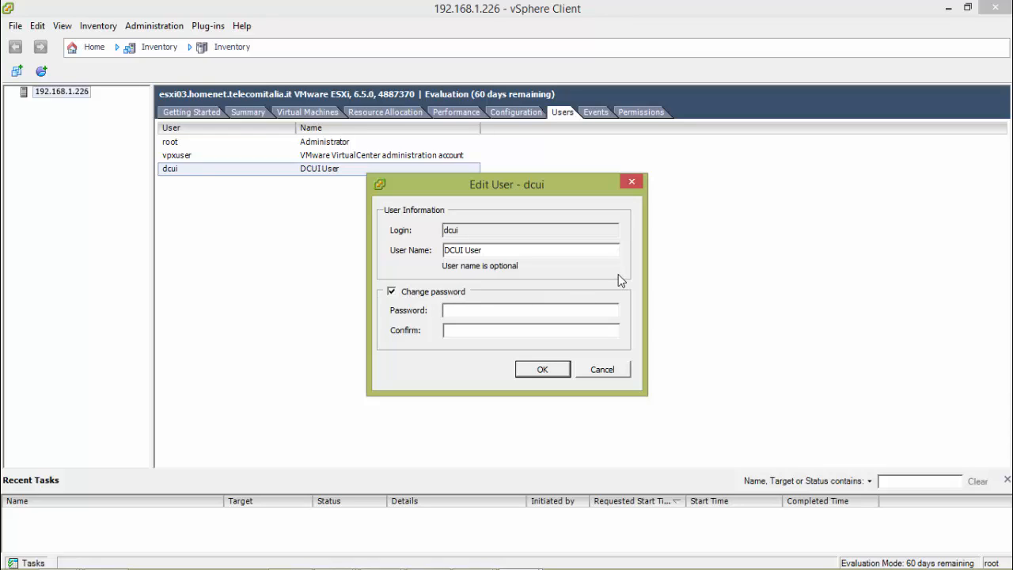
text(*********)
key(Tab)
text(*********)
click(541, 368)
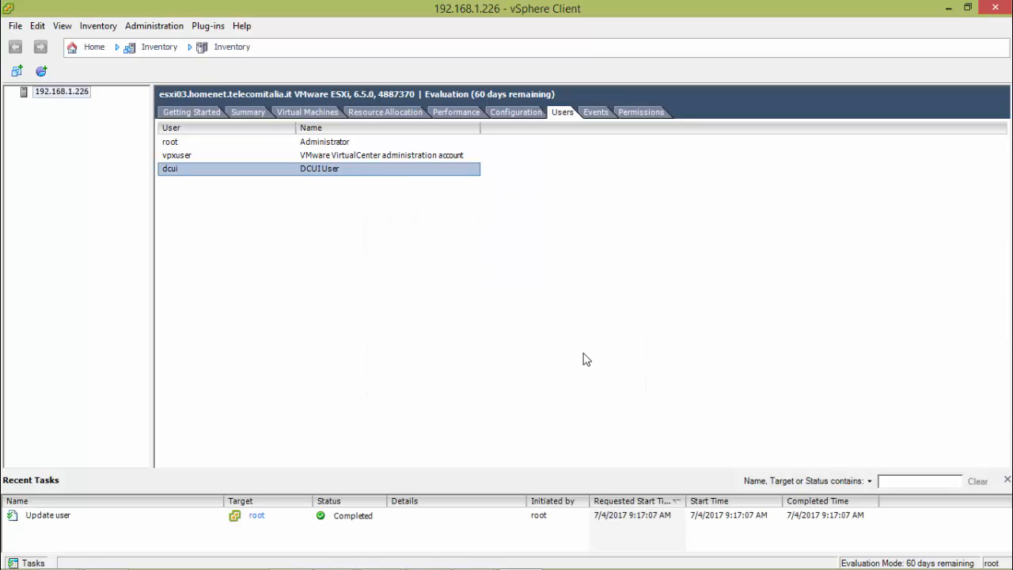
Step: Check the role assigned to dcui in the host's permissions, leaving its access rule as it is
click(650, 110)
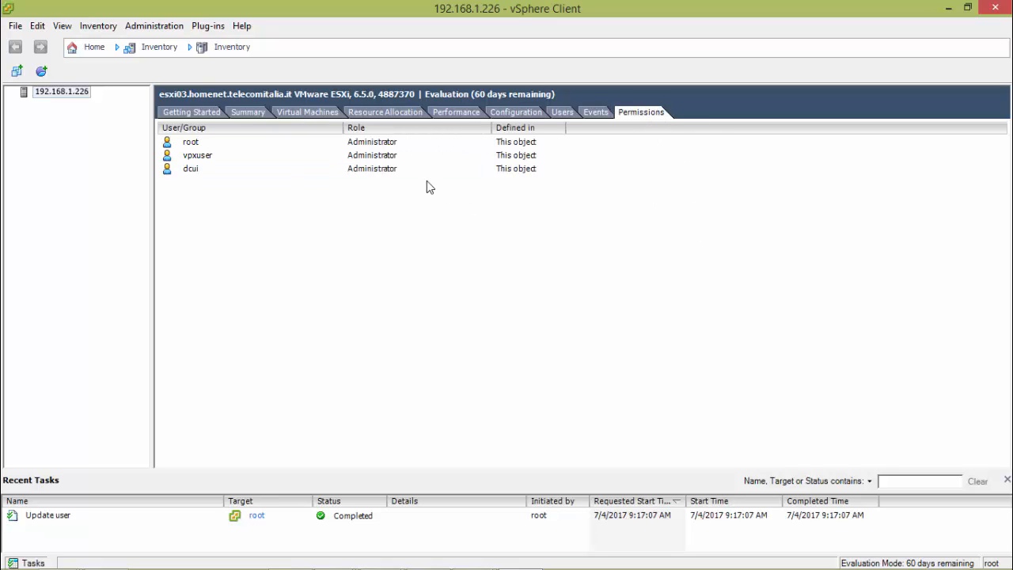
double_click(409, 170)
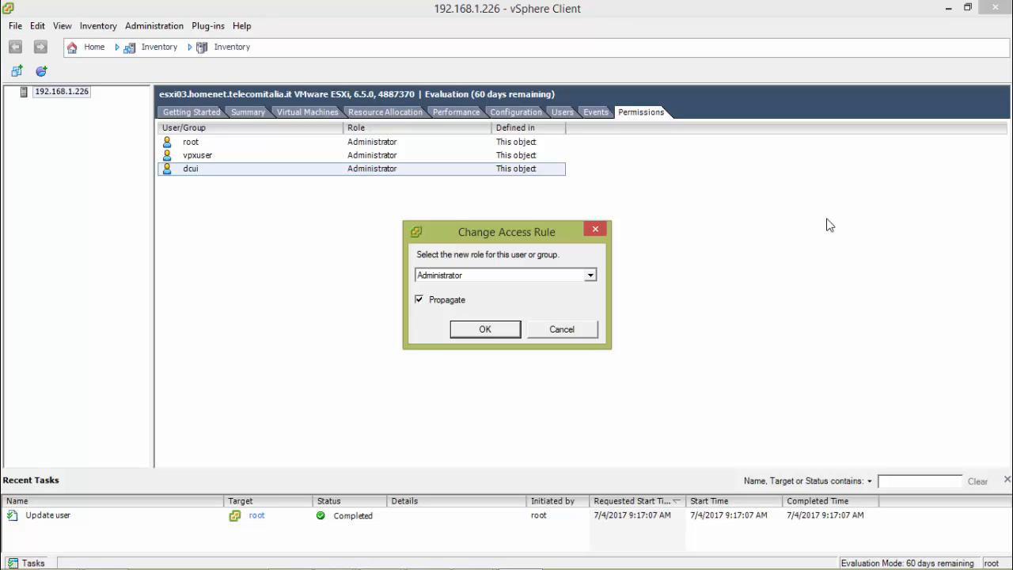
click(597, 230)
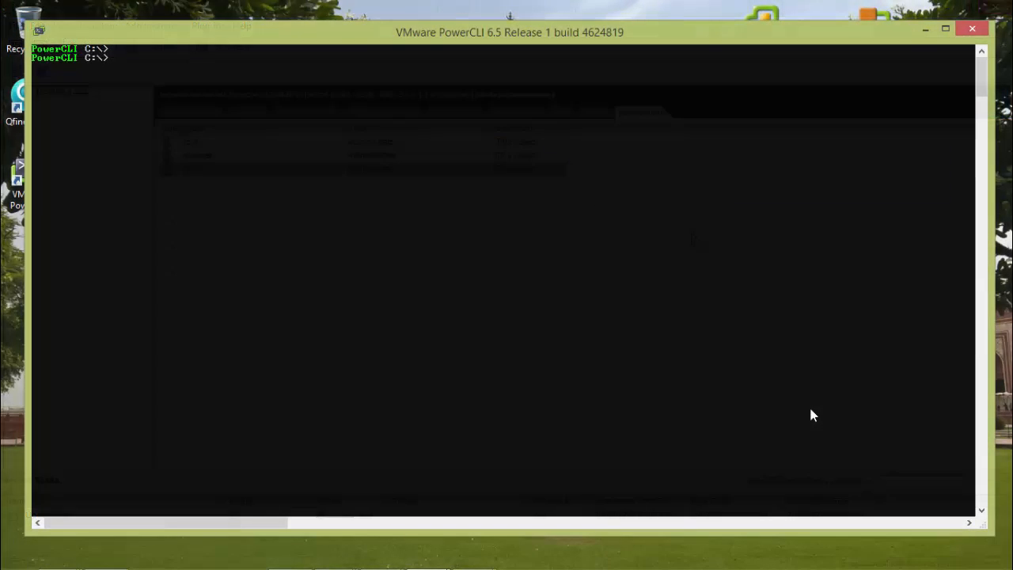
Step: Switch to VMware PowerCLI and list the connected host with Get-VMHost
text(get)
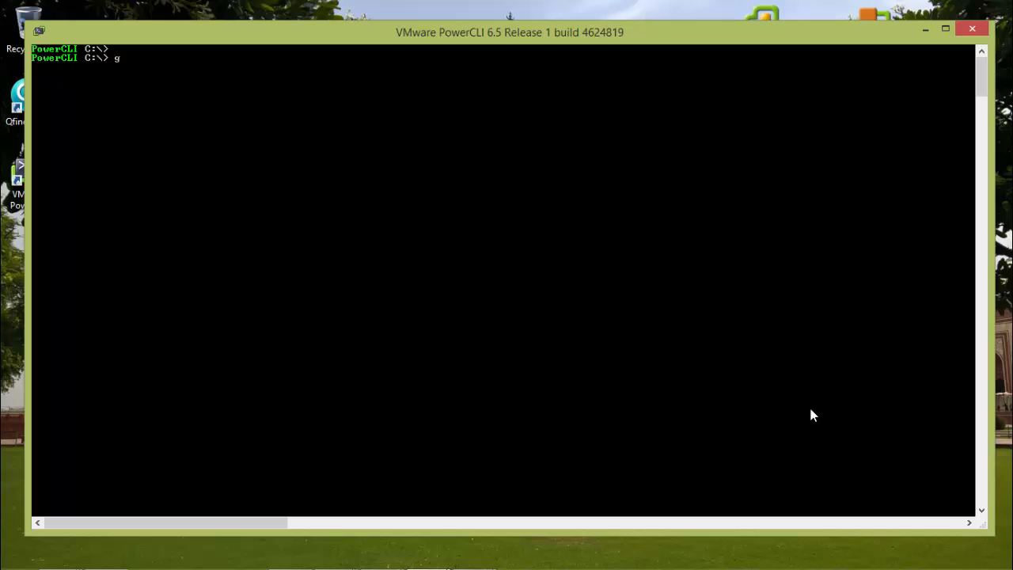
text(-vmh)
key(Tab)
key(Return)
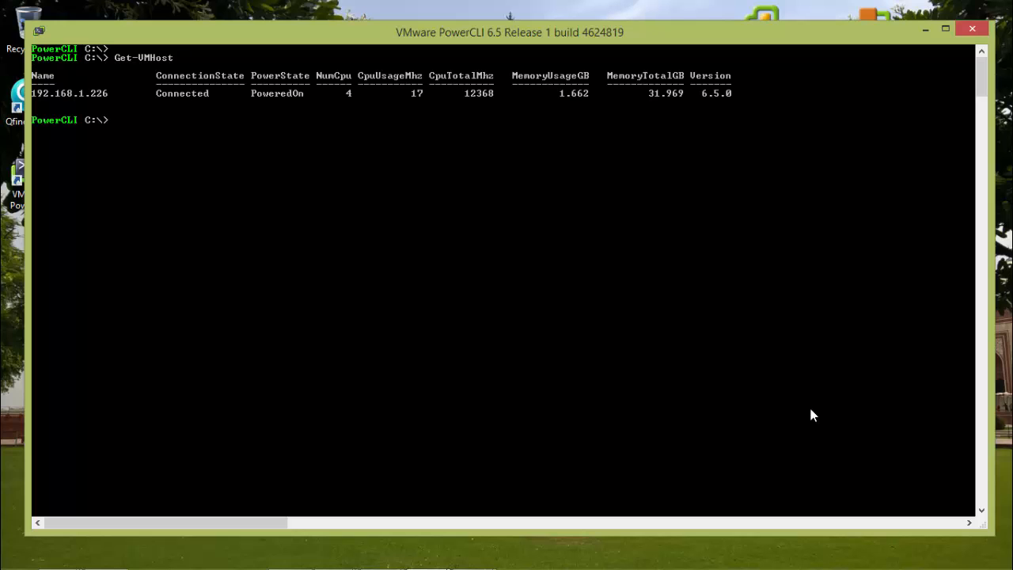
key(Return)
Step: List the host's view properties with Get-VMHost | Get-View, and clear the console
key(Up)
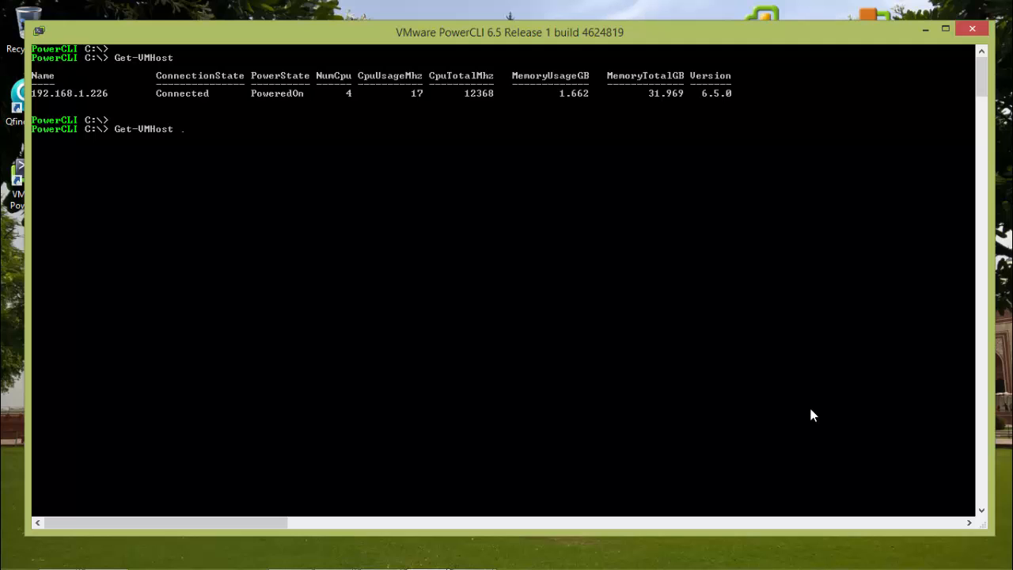
text(| get-vie)
key(Tab)
key(Tab)
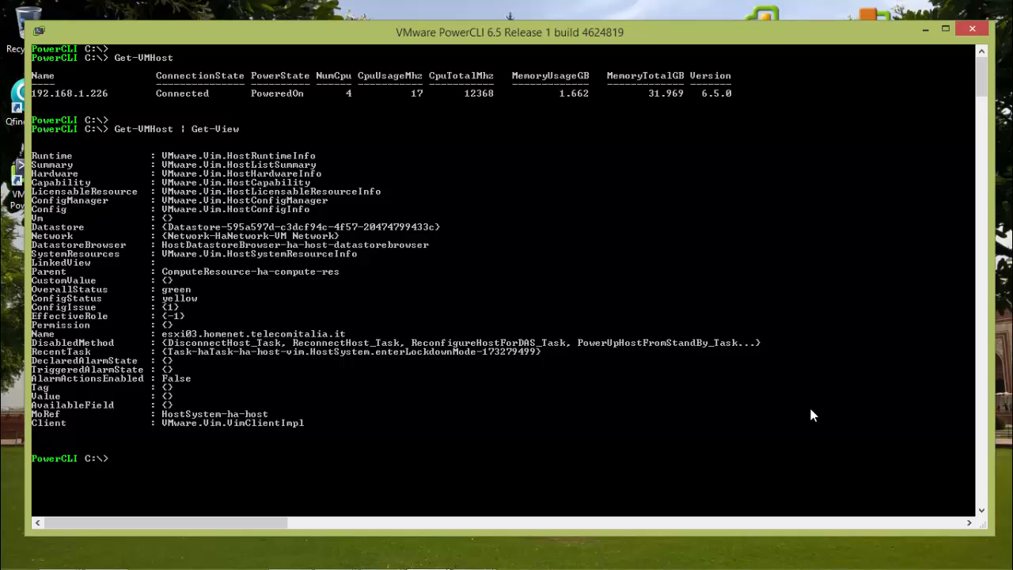
text(cls)
key(Return)
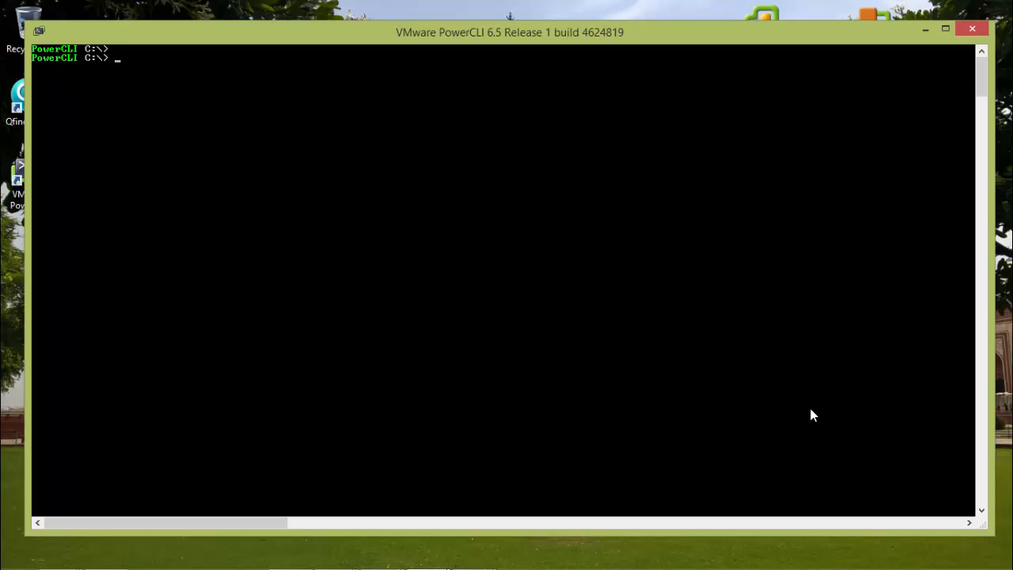
Step: Enter the lockdown command (Get-VMHost | Get-View).EnterLockdownMode() at the PowerCLI prompt
text(Get-VMHost | Get-View)
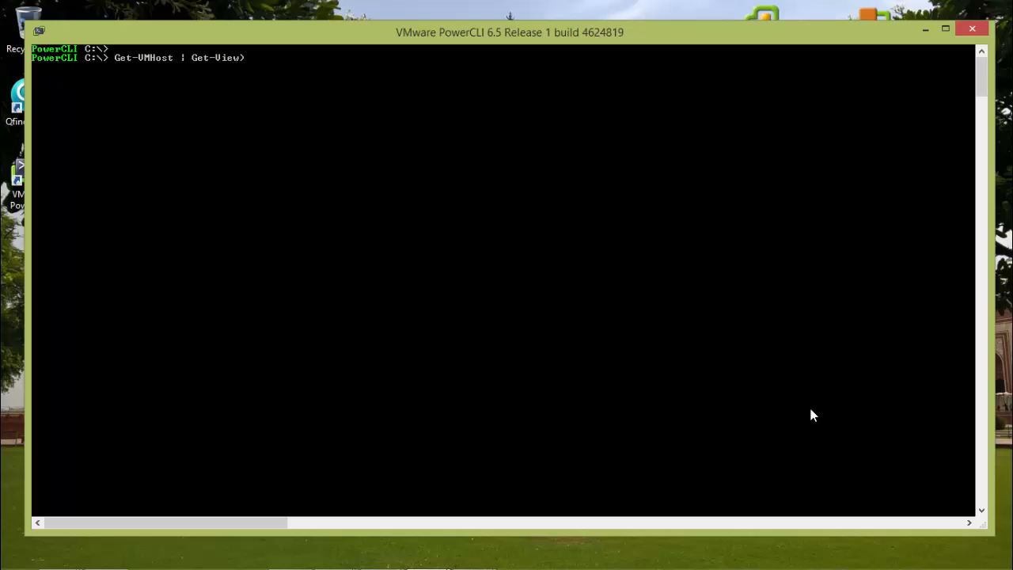
key(Home)
text(()
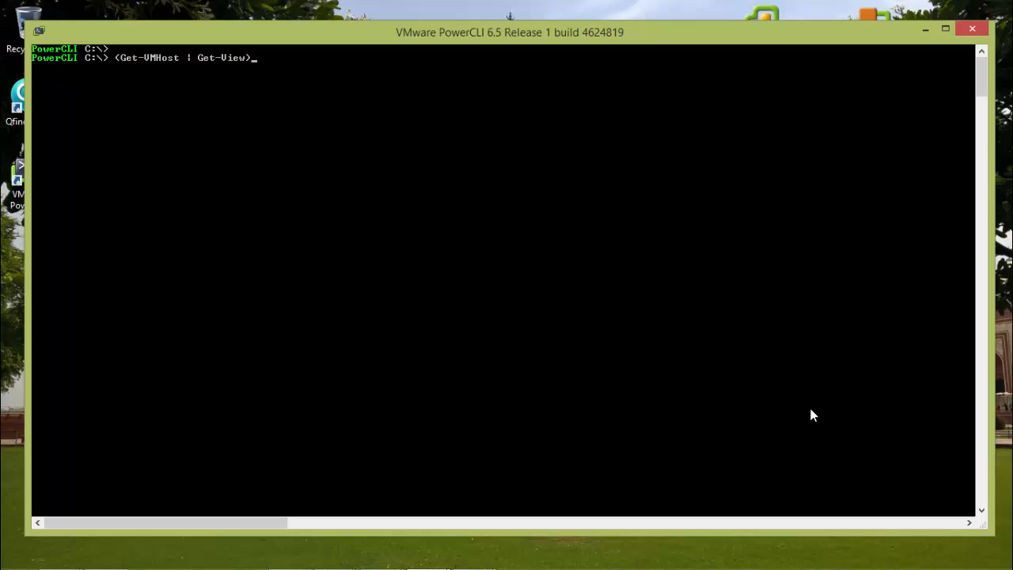
text(EnterLockdownMode()
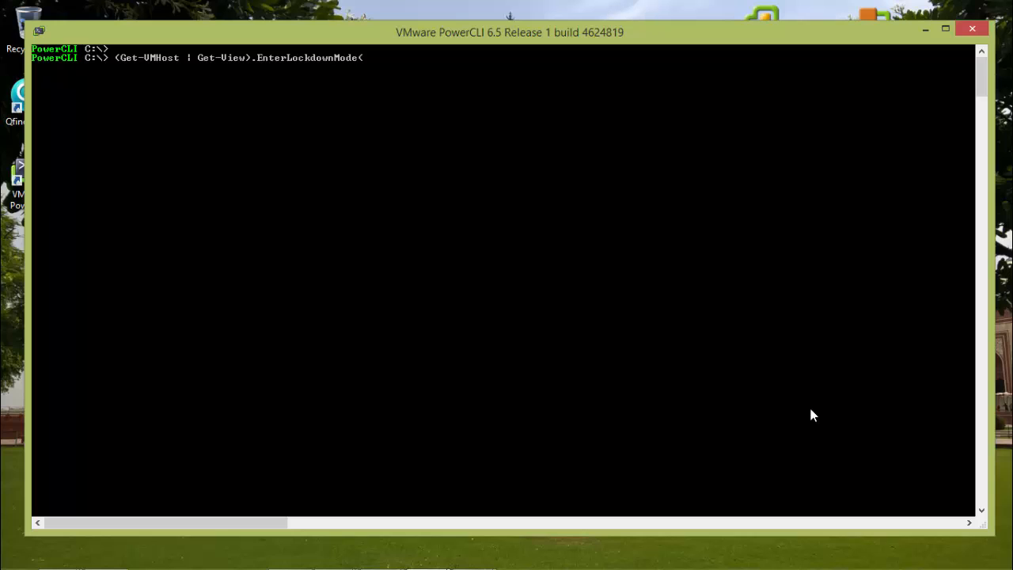
text())
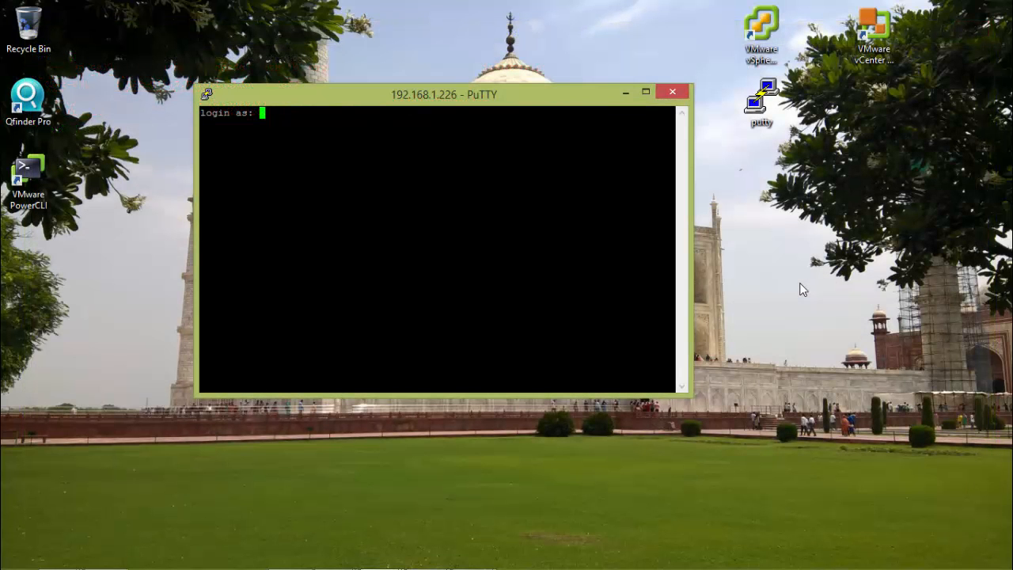
Step: In the PuTTY session to 192.168.1.226, log in as root with the account password and launch dcui
text(root)
key(Return)
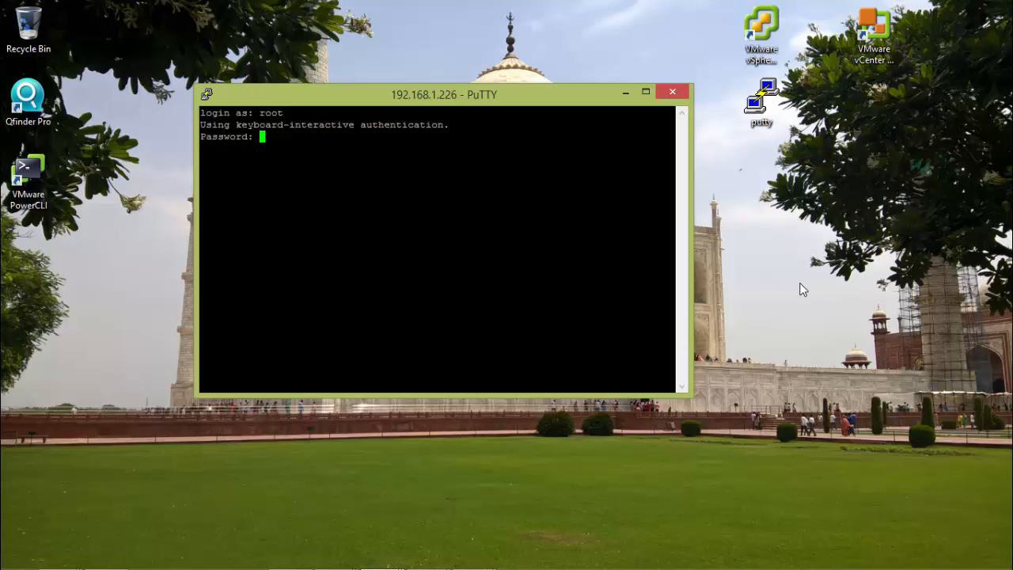
key(Return)
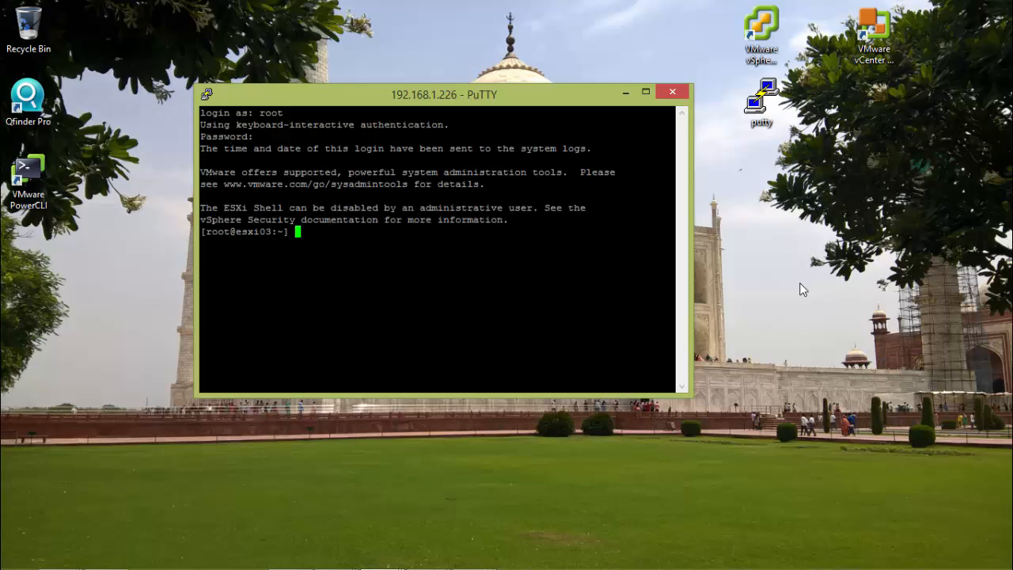
key(Return)
text(dcui)
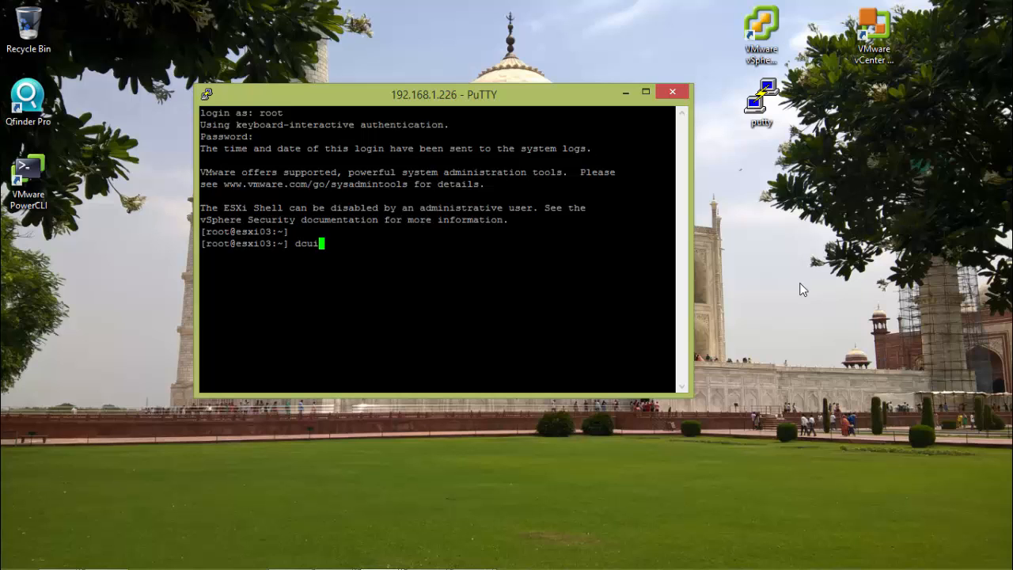
key(Return)
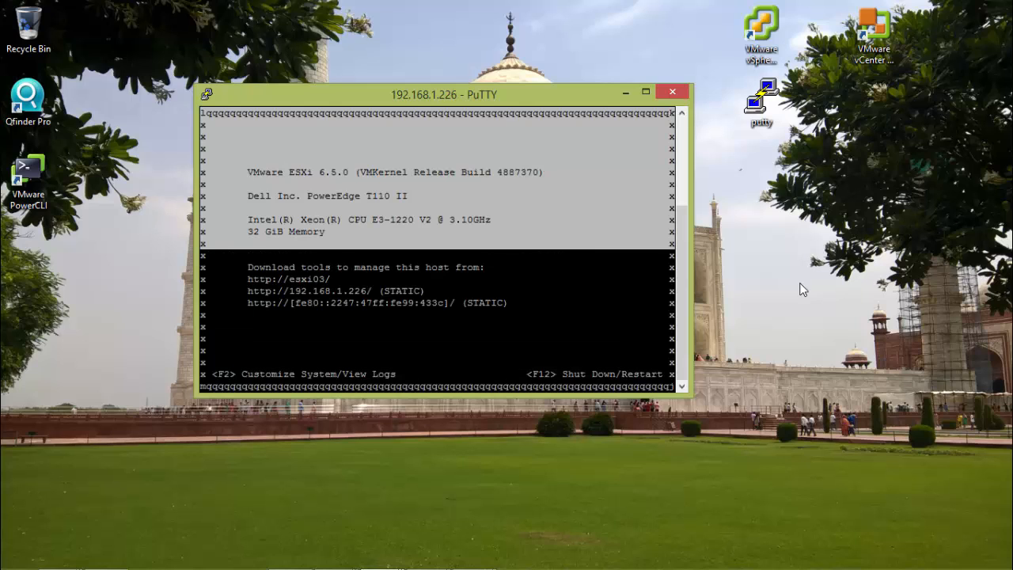
Step: Open System Customization in the direct console, authenticating as root with the account password
key(F2)
key(Tab)
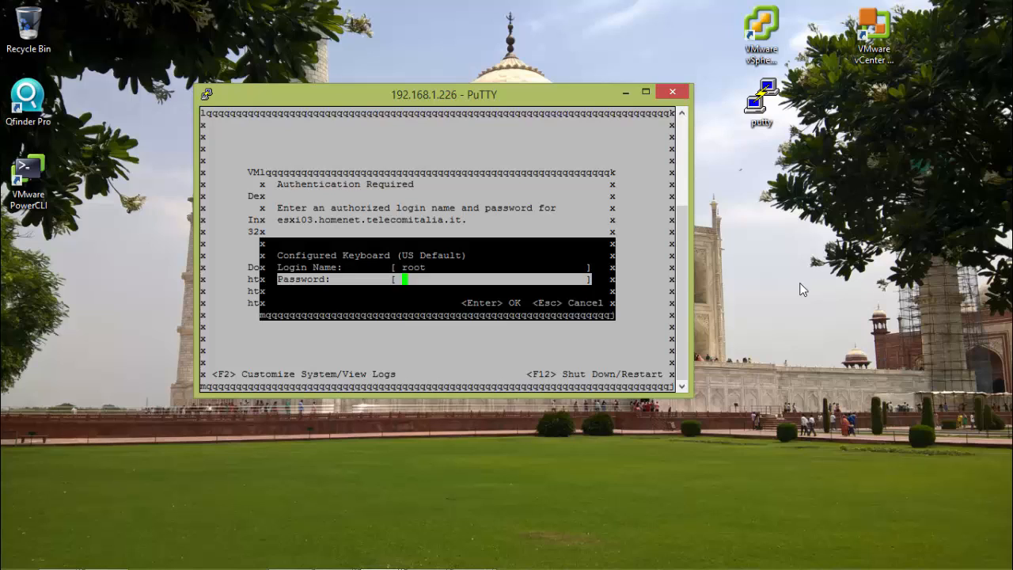
text(********)
key(Return)
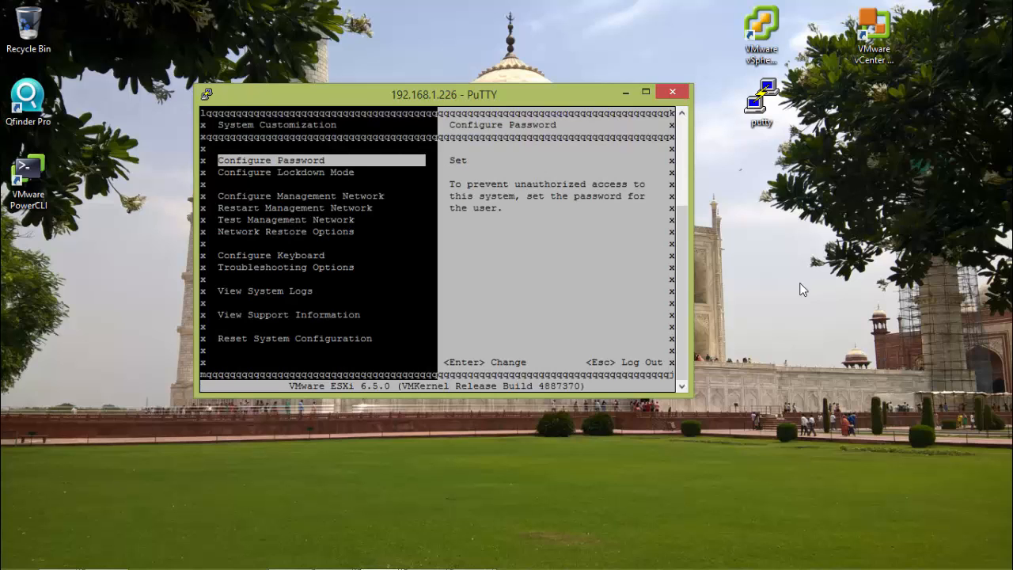
Step: Examine whether the Configure Lockdown Mode entry between Configure Password and Configure Management Network can be selected in the direct console
key(Down)
key(Down)
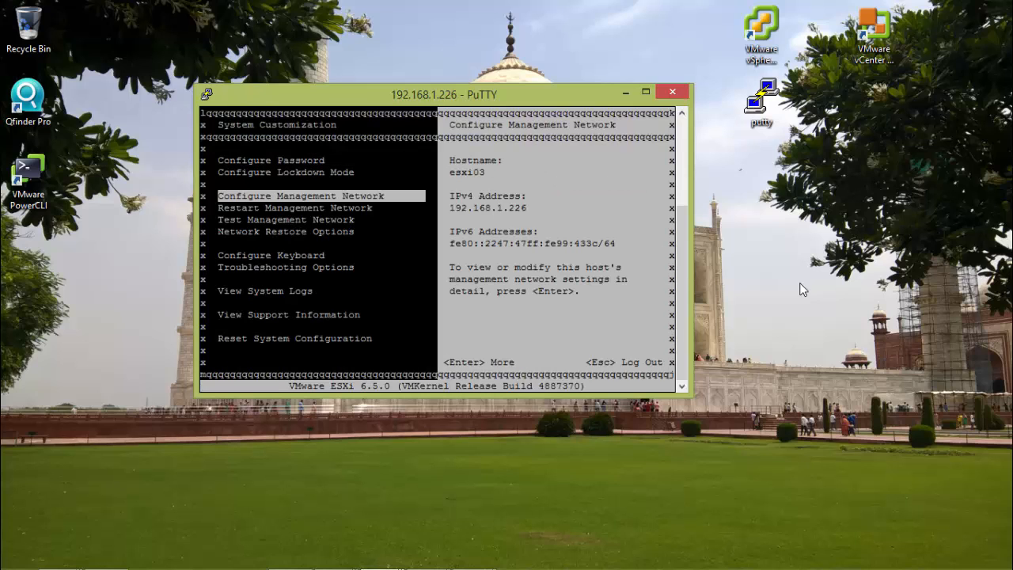
key(Up)
key(Up)
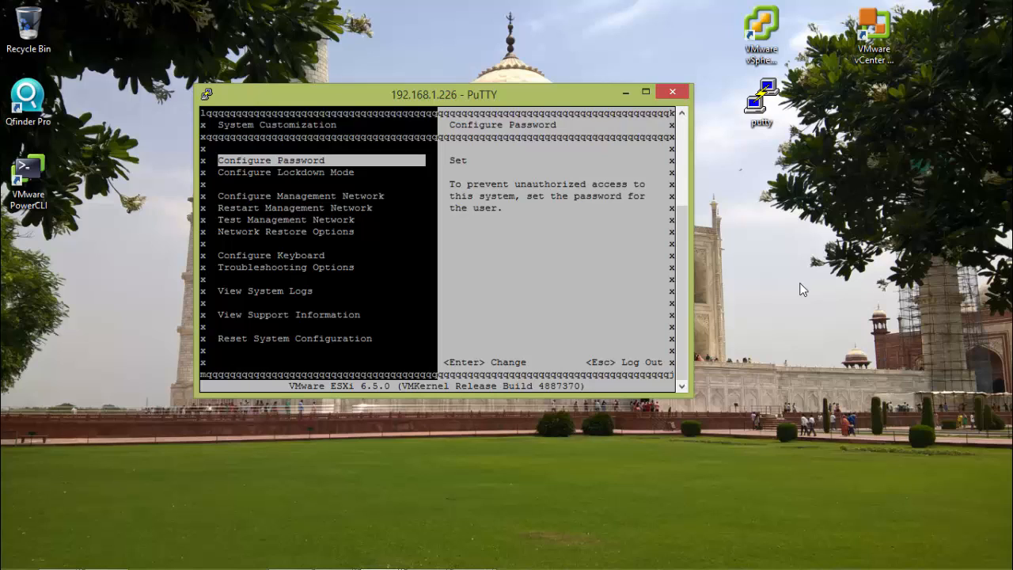
key(Down)
key(Down)
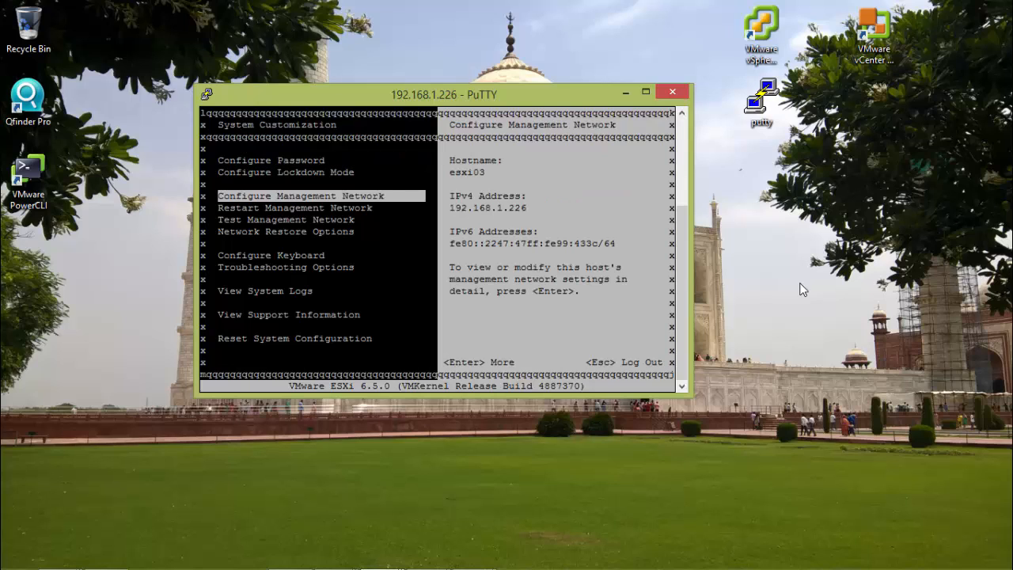
key(Up)
key(Up)
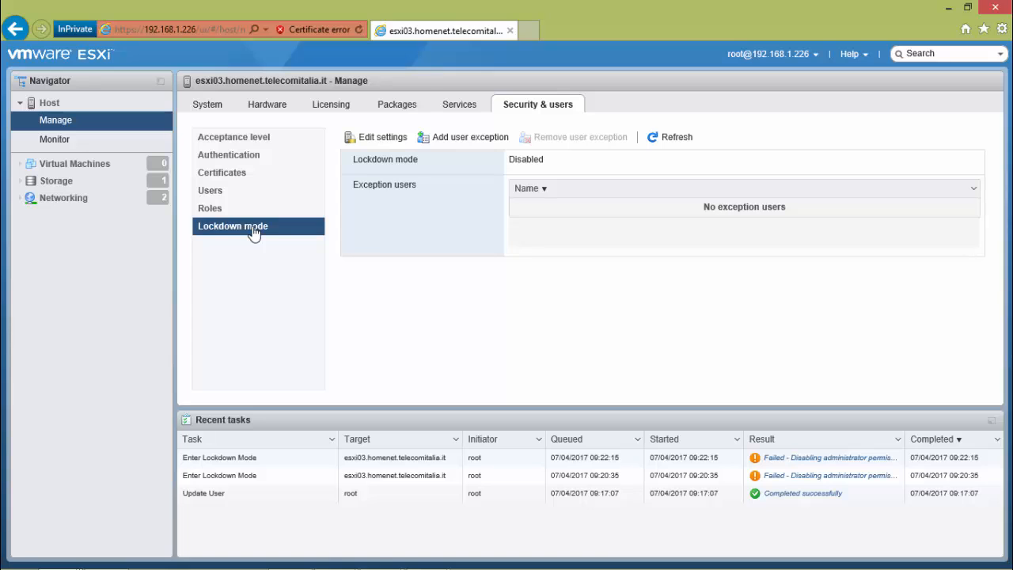
Step: In the Host Client's lockdown mode settings, add dcui as an exception user
click(497, 141)
click(568, 289)
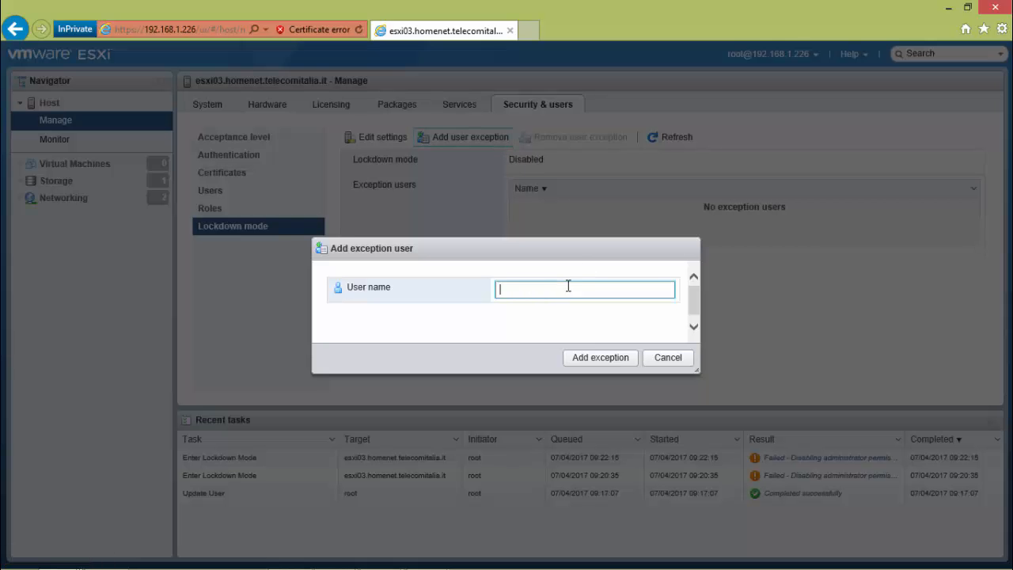
text(dcui)
click(610, 361)
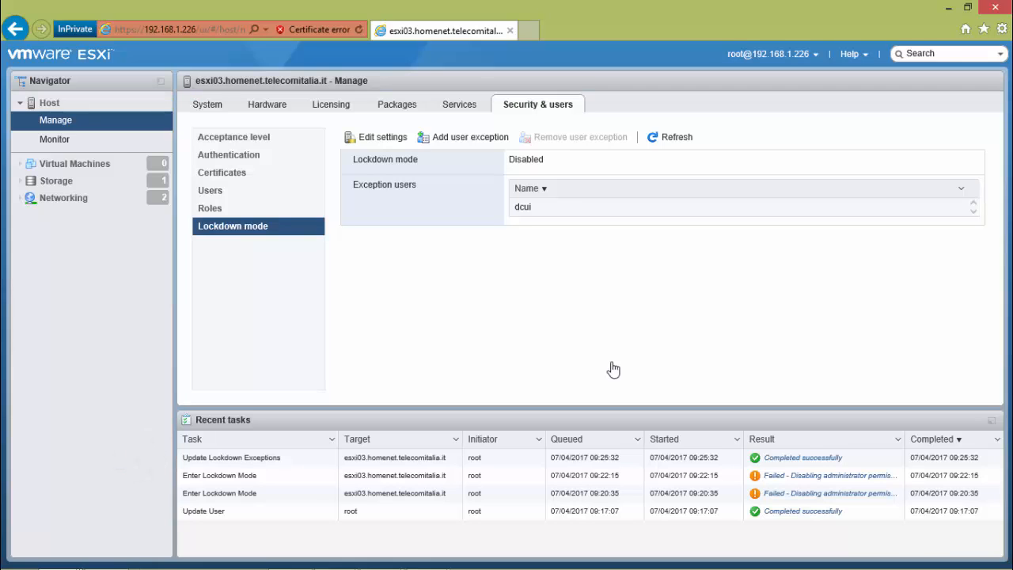
Step: Log out of the root session in the Host Client and log in as dcui with the account password
click(808, 57)
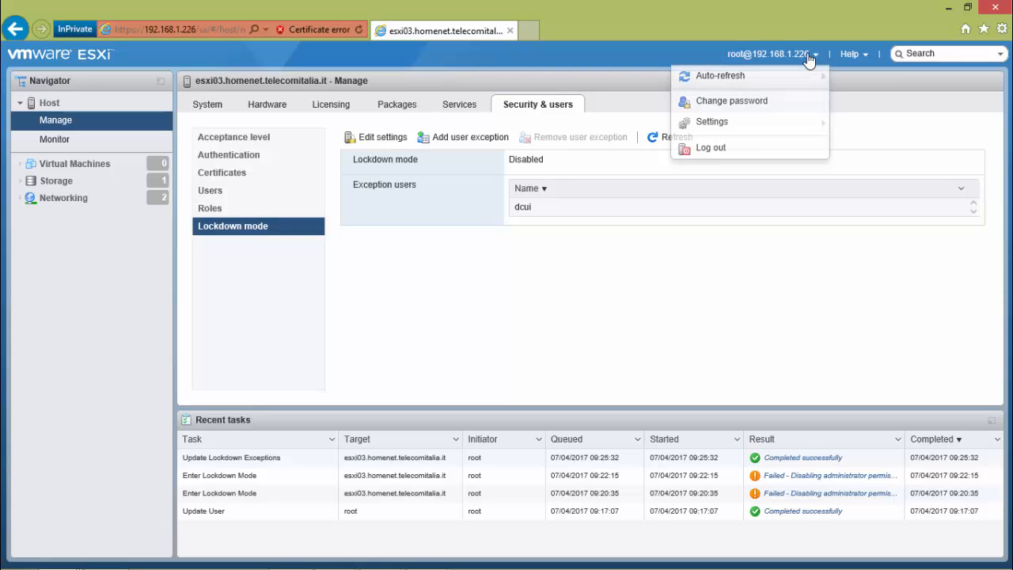
click(787, 149)
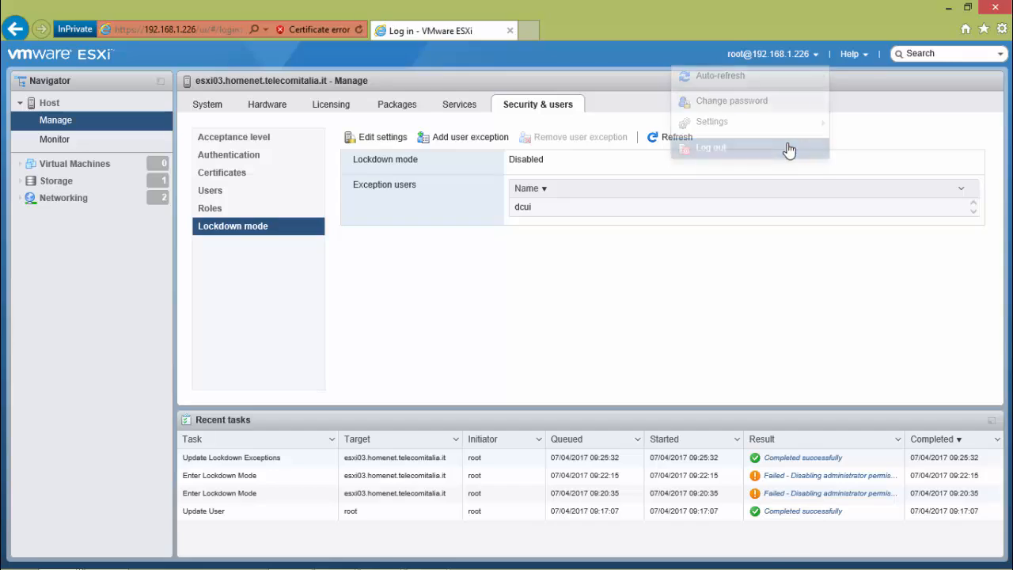
click(263, 294)
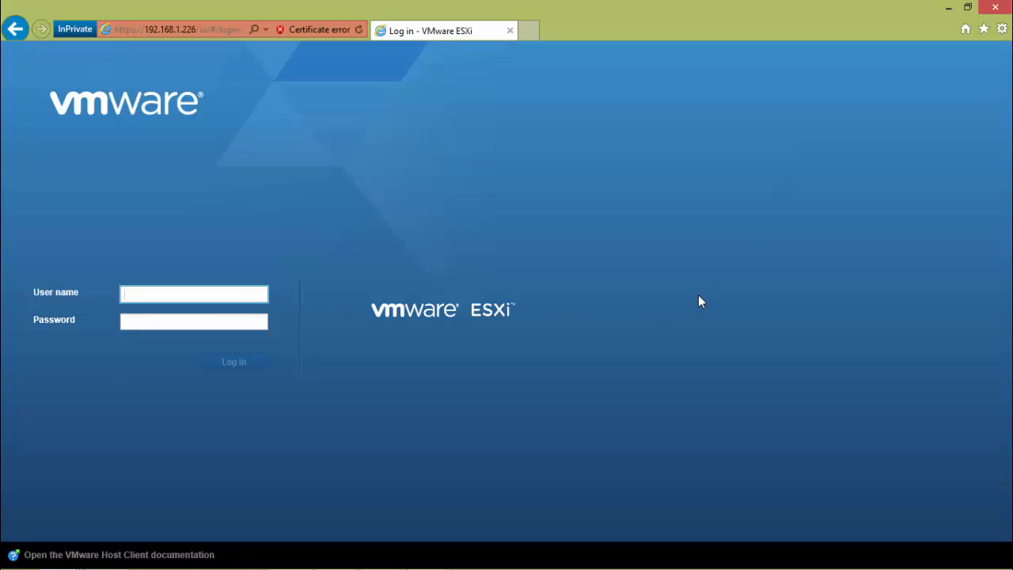
text(dcui)
key(Tab)
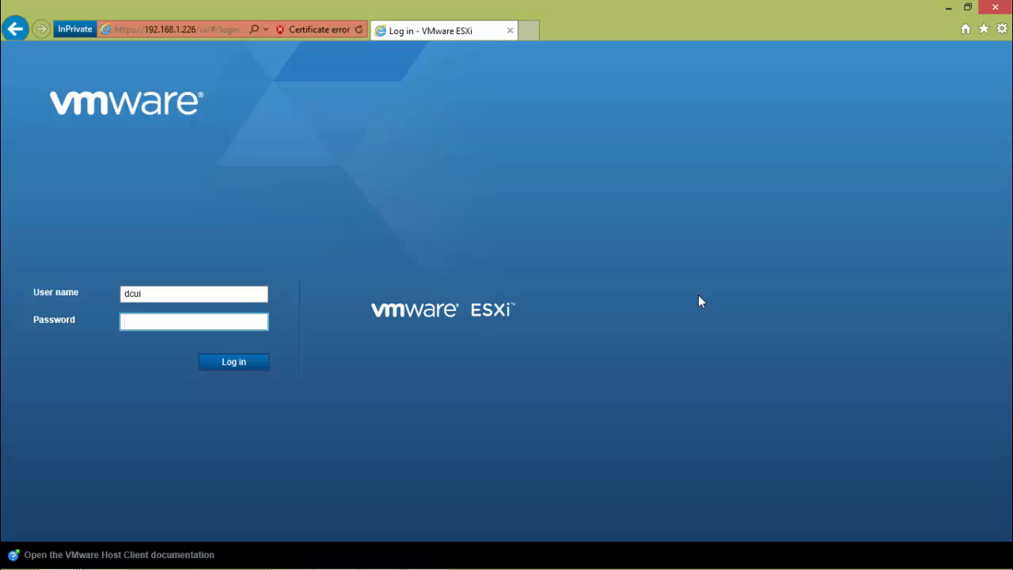
text(VMware1!)
key(Return)
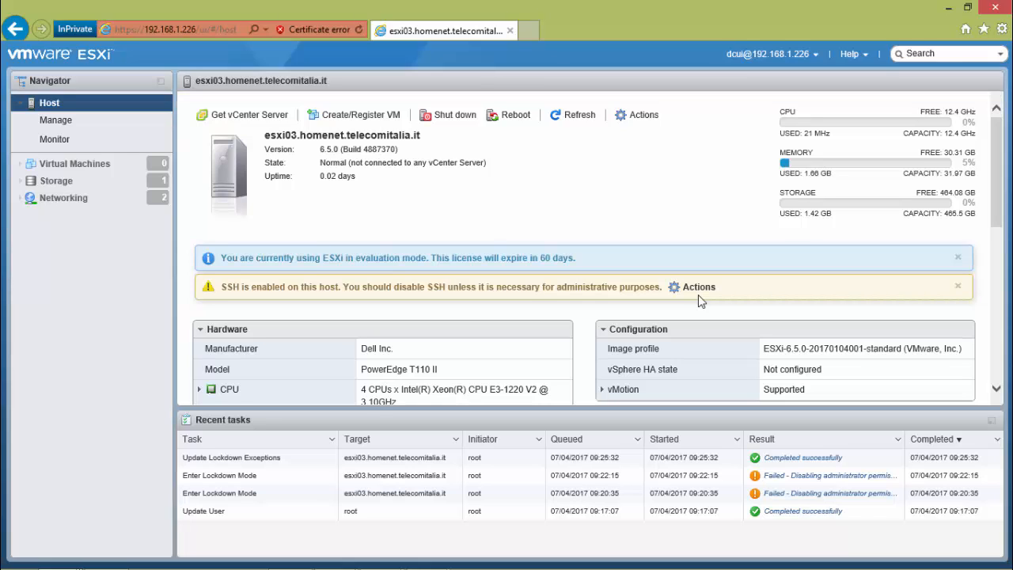
Step: Change the host's lockdown mode to Normal lockdown in its security settings
click(63, 127)
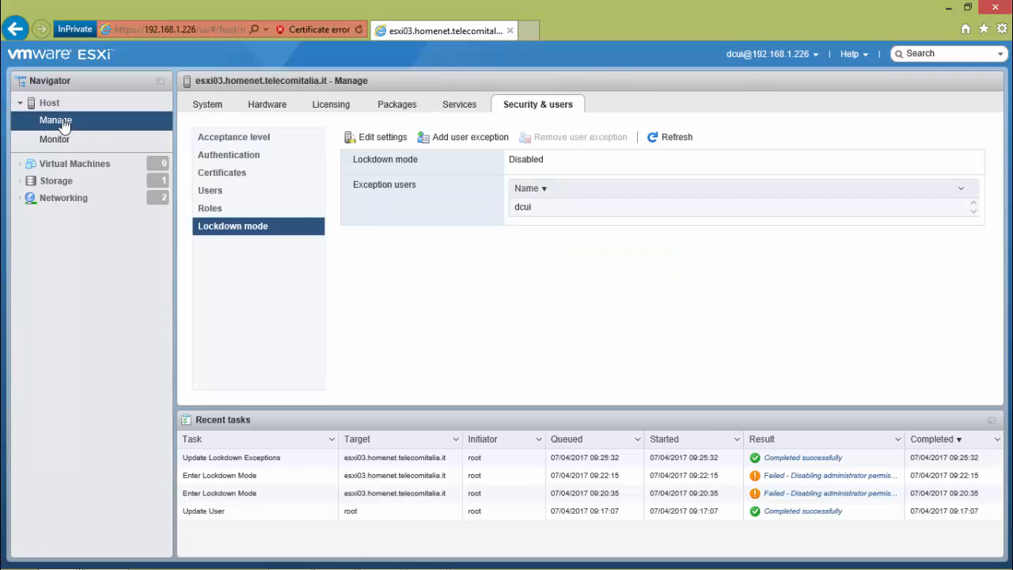
click(383, 138)
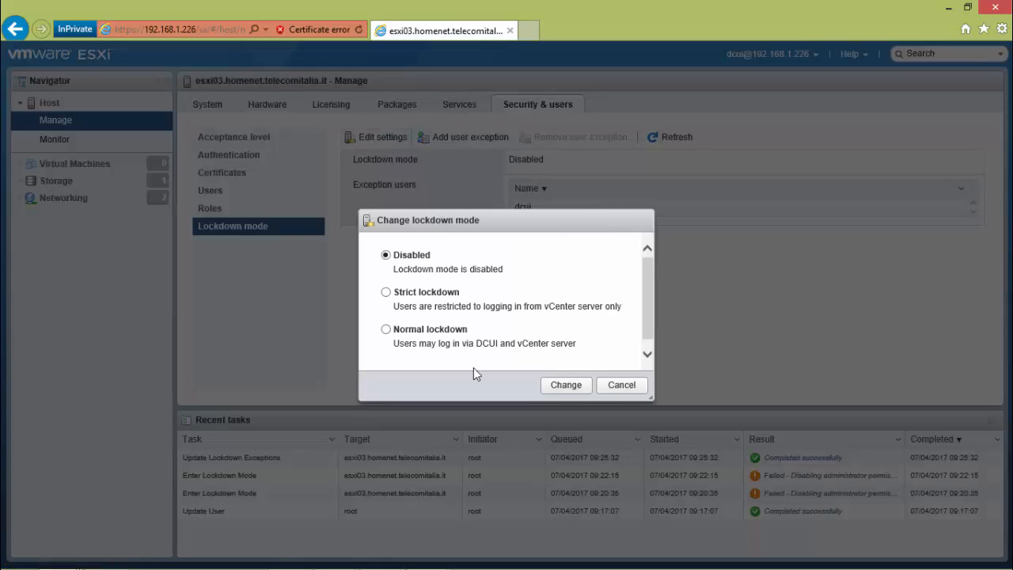
click(415, 332)
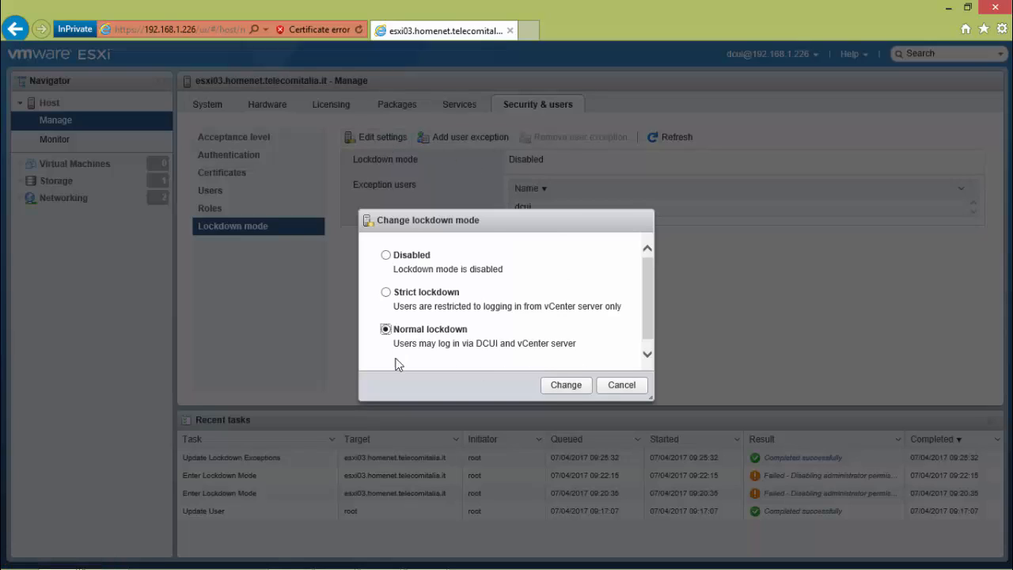
click(575, 388)
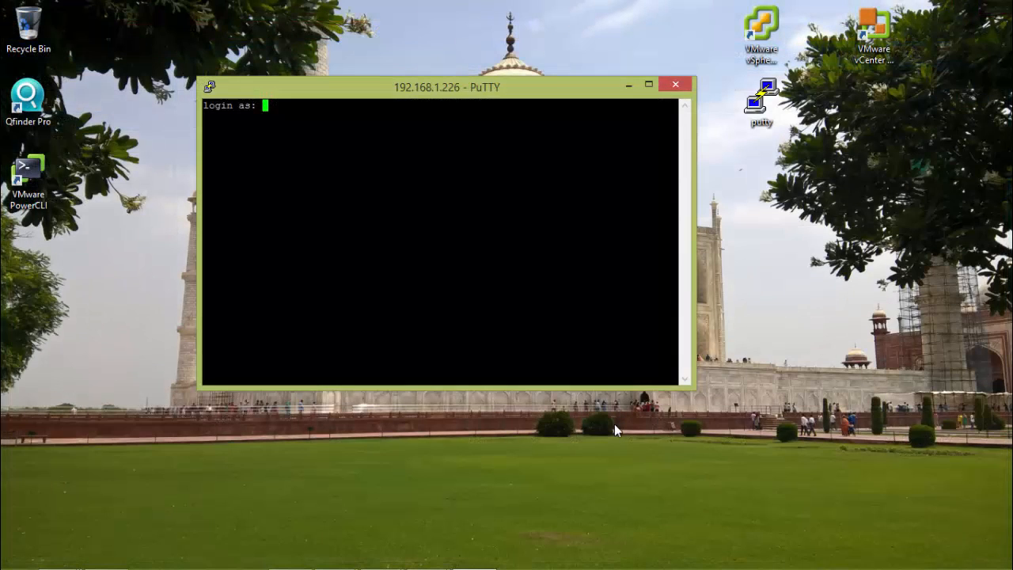
Step: In the PuTTY session to 192.168.1.226, try twice to log in as root with the account password
text(root)
key(Return)
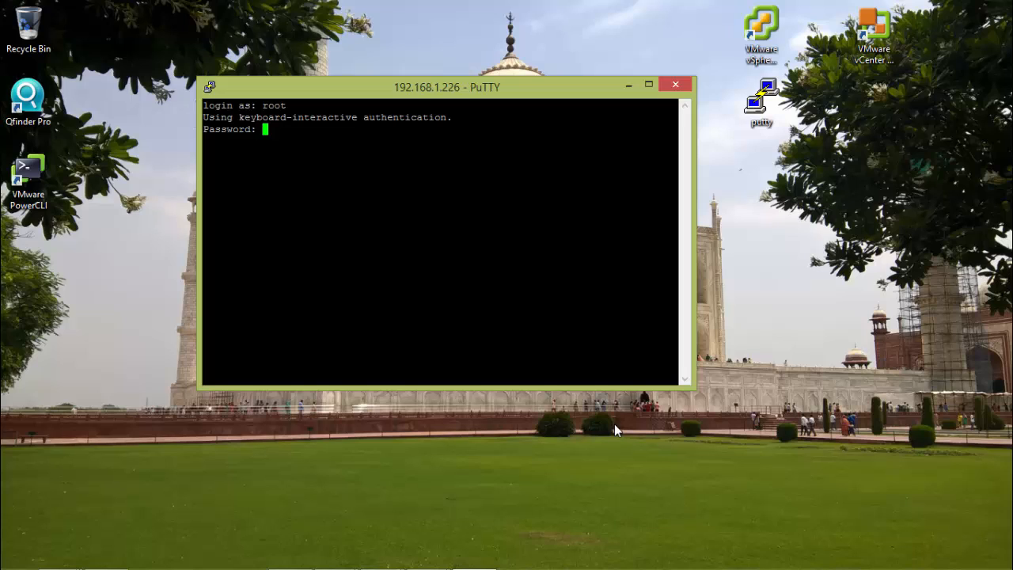
key(Return)
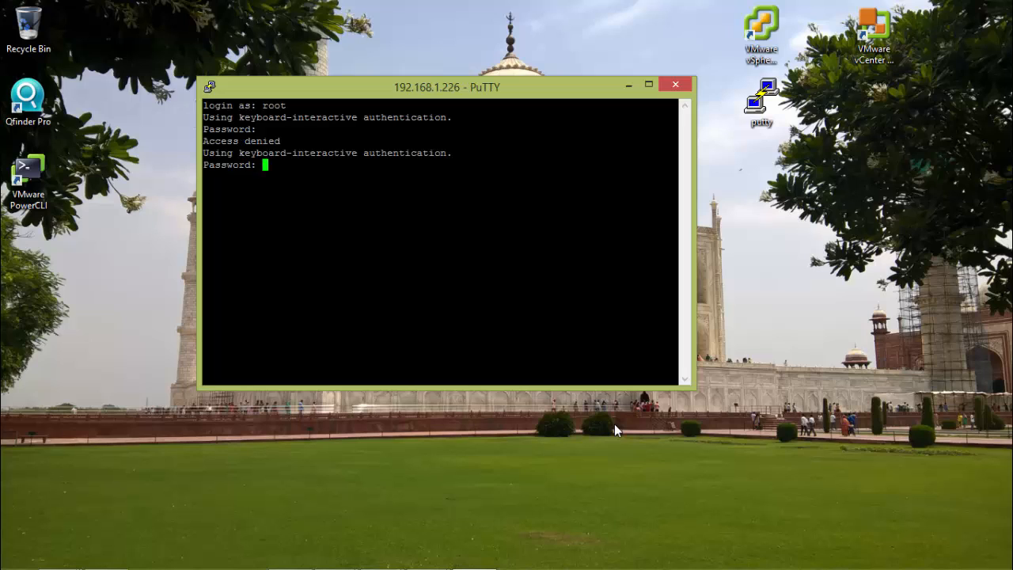
key(Return)
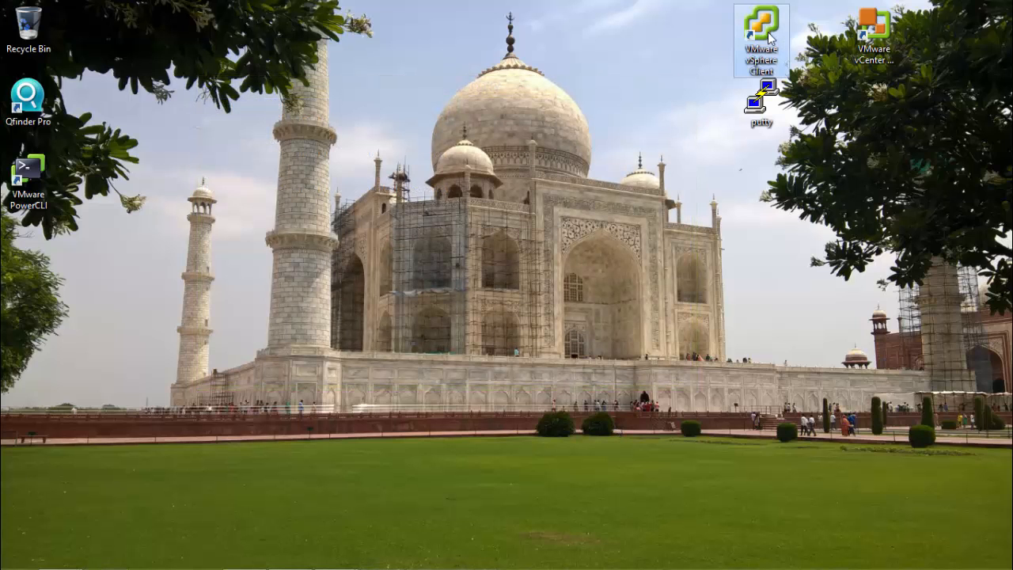
Step: Try to connect to 192.168.1.226 as root with the account password in the vSphere Client, ignoring the certificate warning
double_click(761, 32)
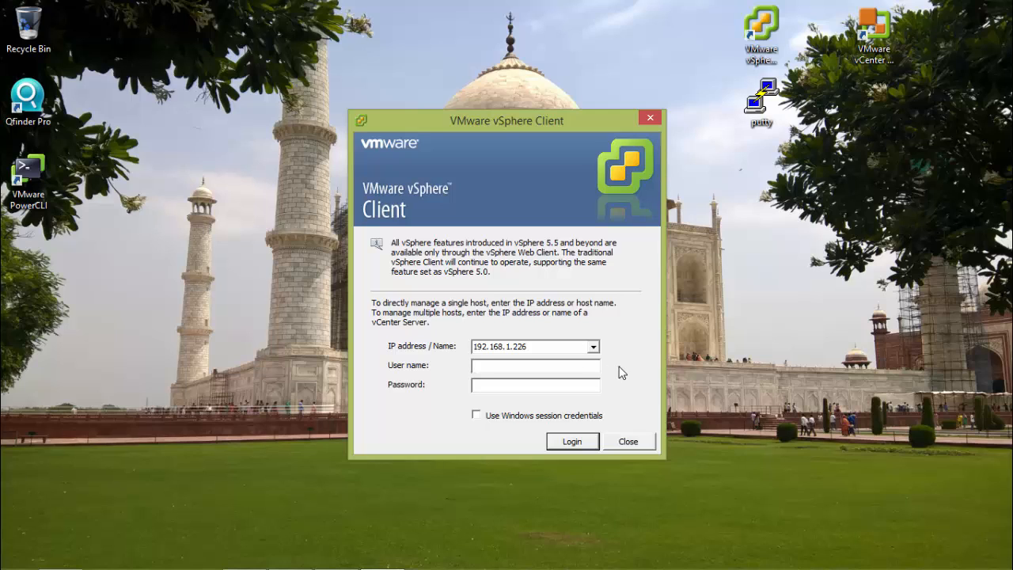
text(rootVMware1!)
key(Return)
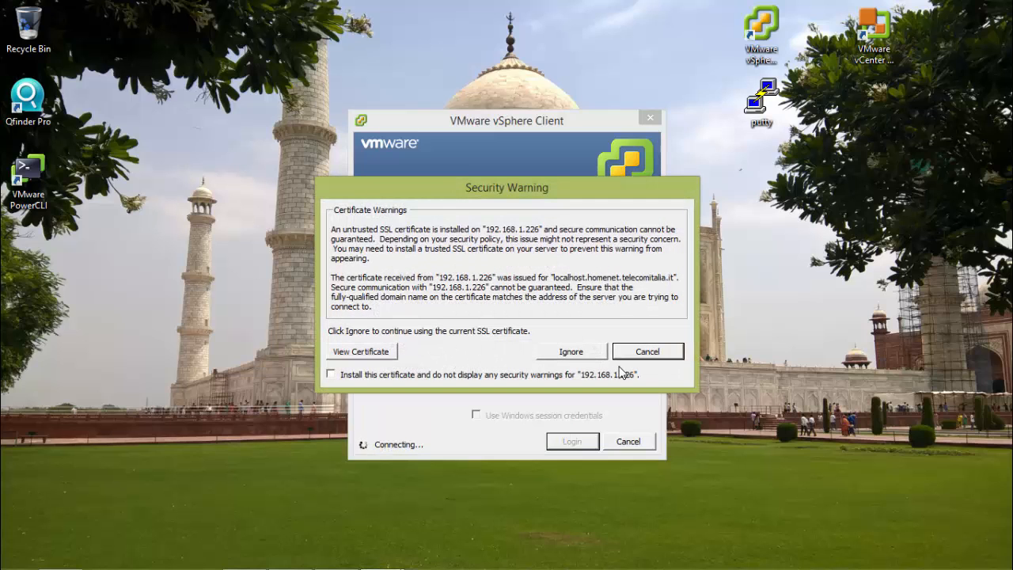
click(584, 355)
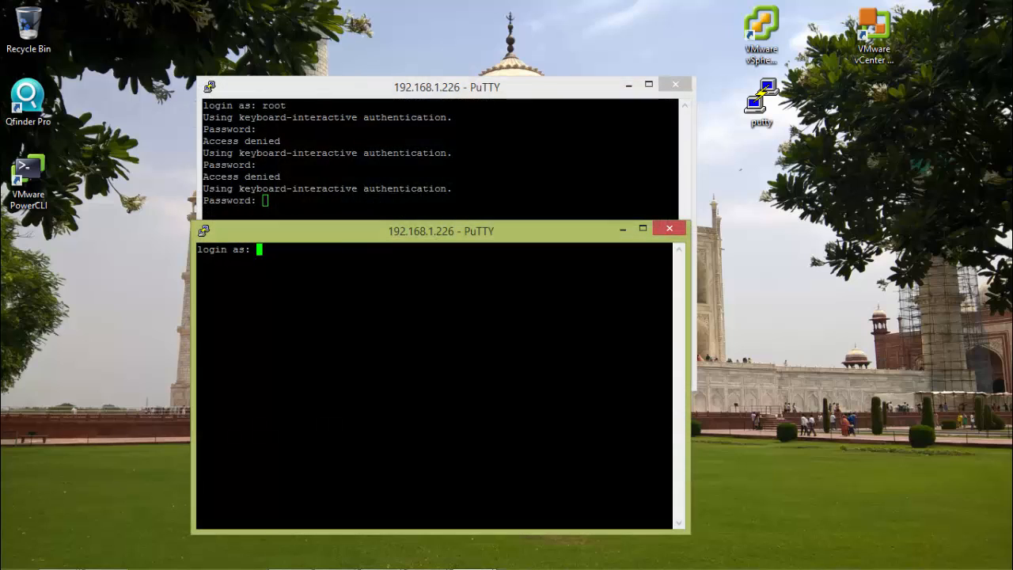
Step: In the second PuTTY session to 192.168.1.226, log in as dcui with the account password and launch dcui
text(dcui)
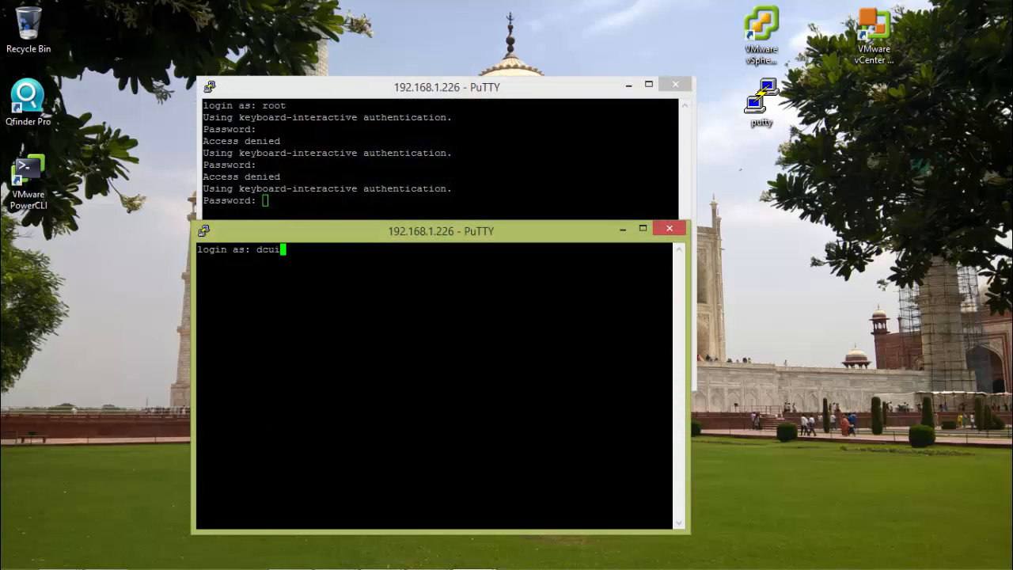
key(Return)
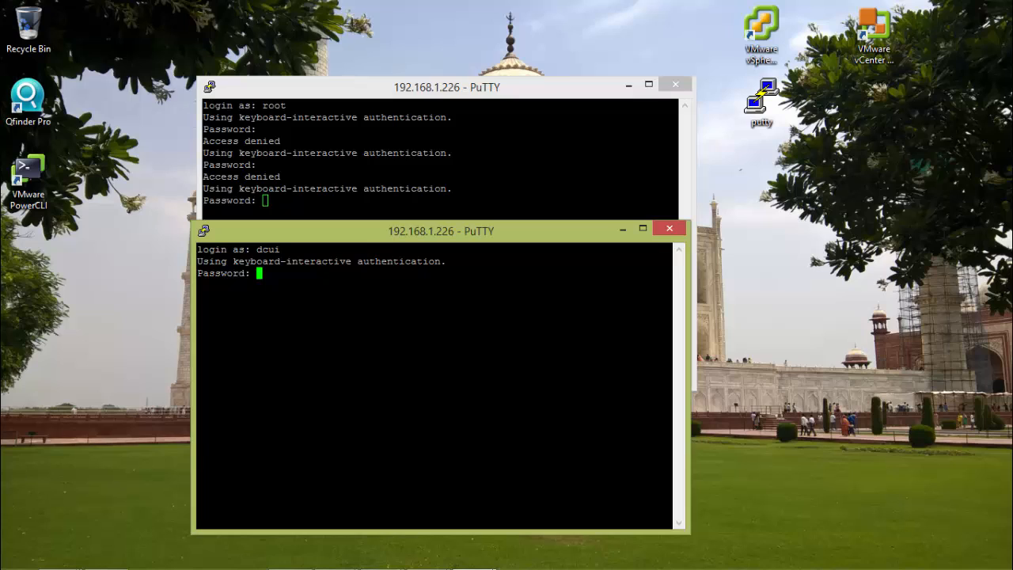
key(Return)
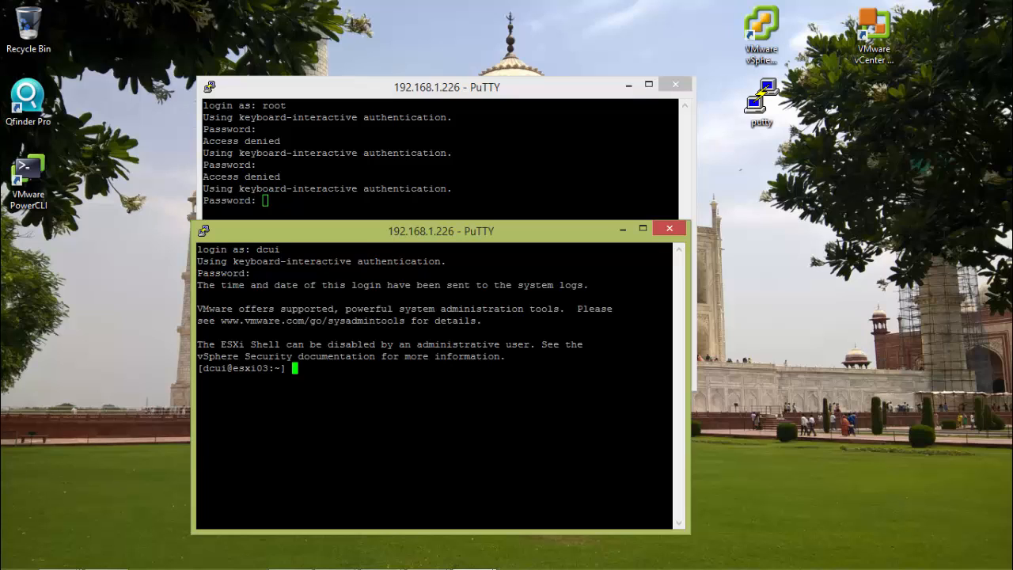
key(Return)
text(dcui)
key(Return)
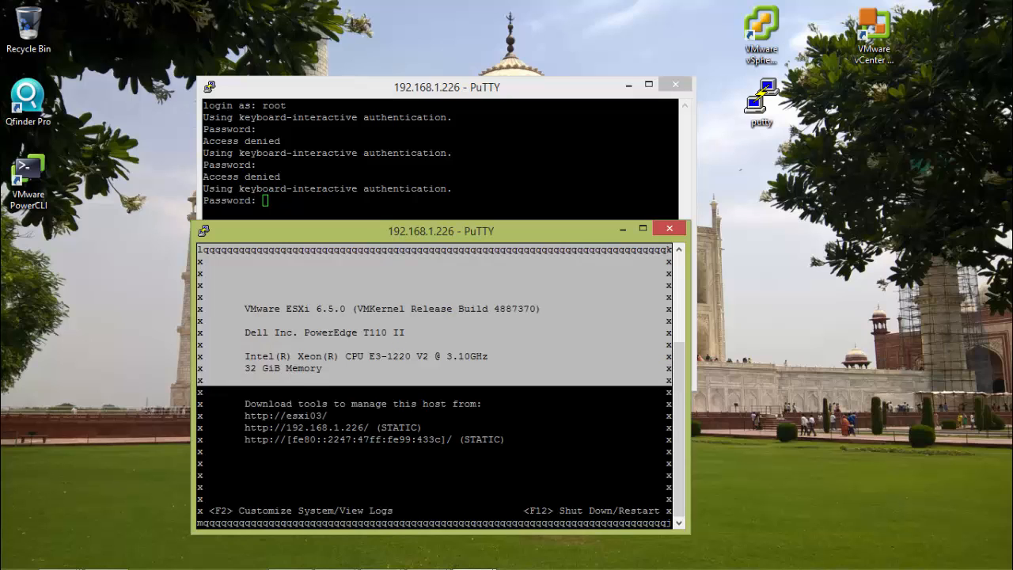
Step: Open System Customization from the dcui user's direct console, authenticating as root with the account password
key(F2)
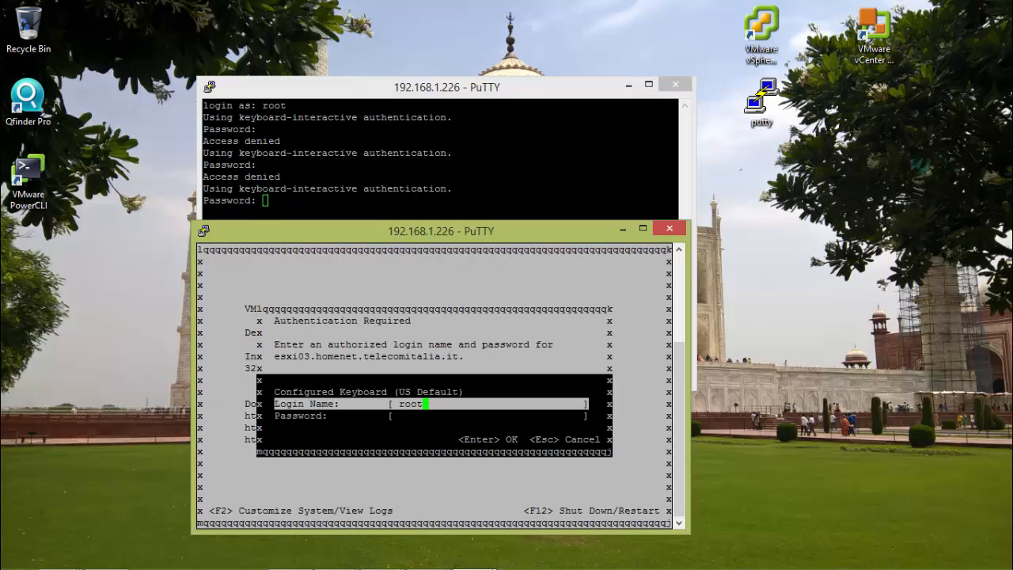
key(Tab)
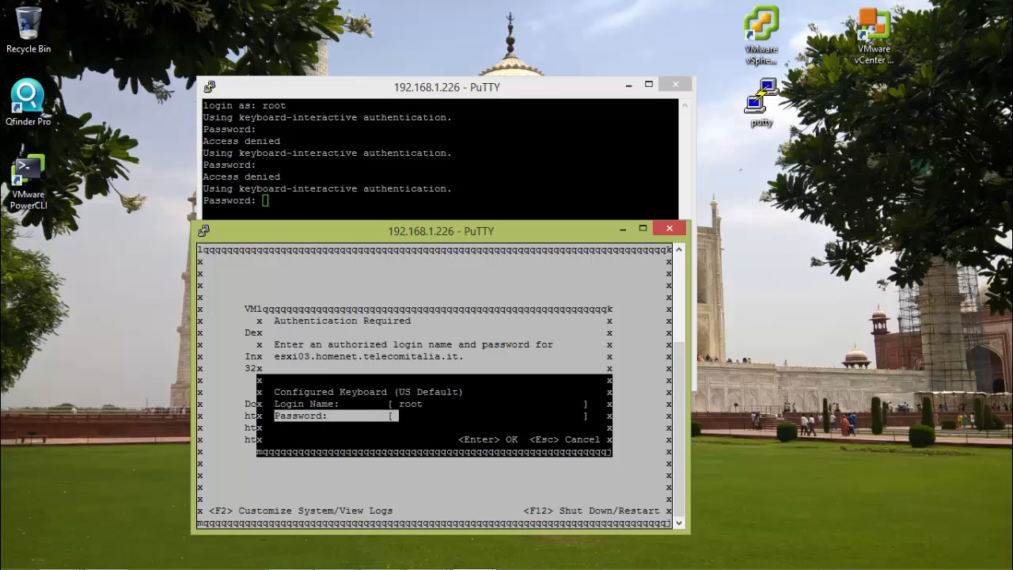
text(*****)
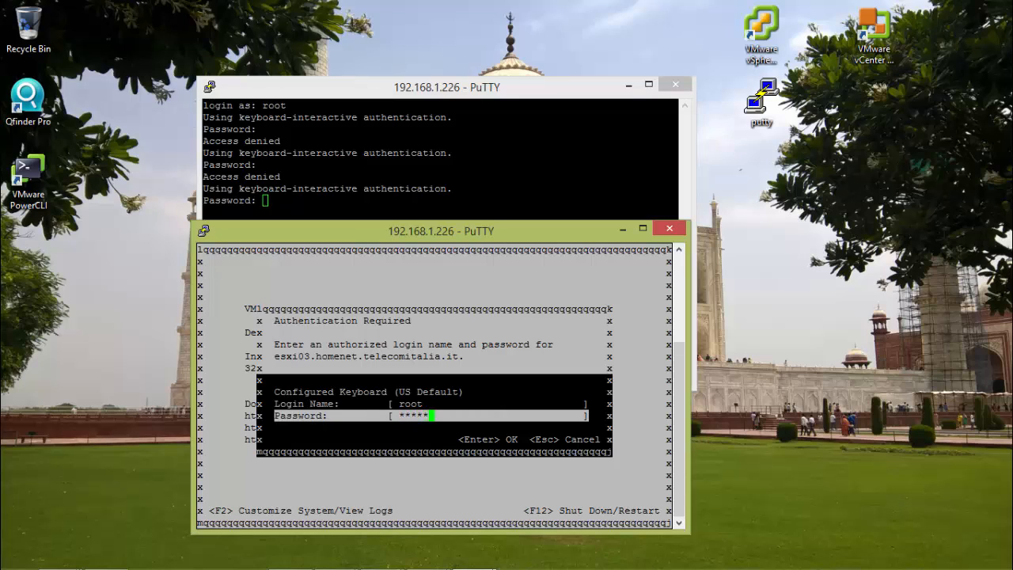
text(*****)
key(Return)
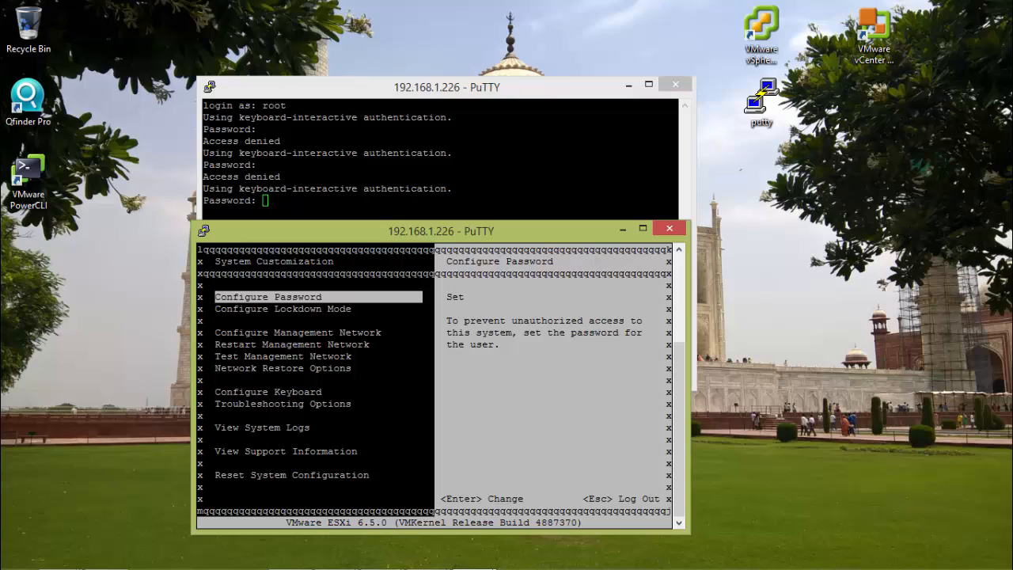
Step: Disable lockdown mode through Configure Lockdown Mode and log out of System Customization
key(Down)
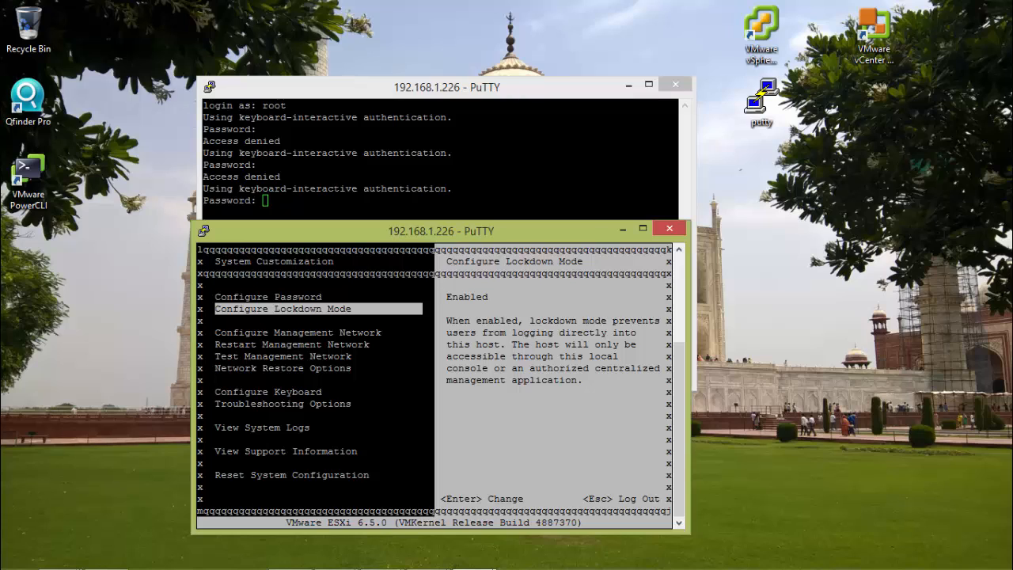
key(Return)
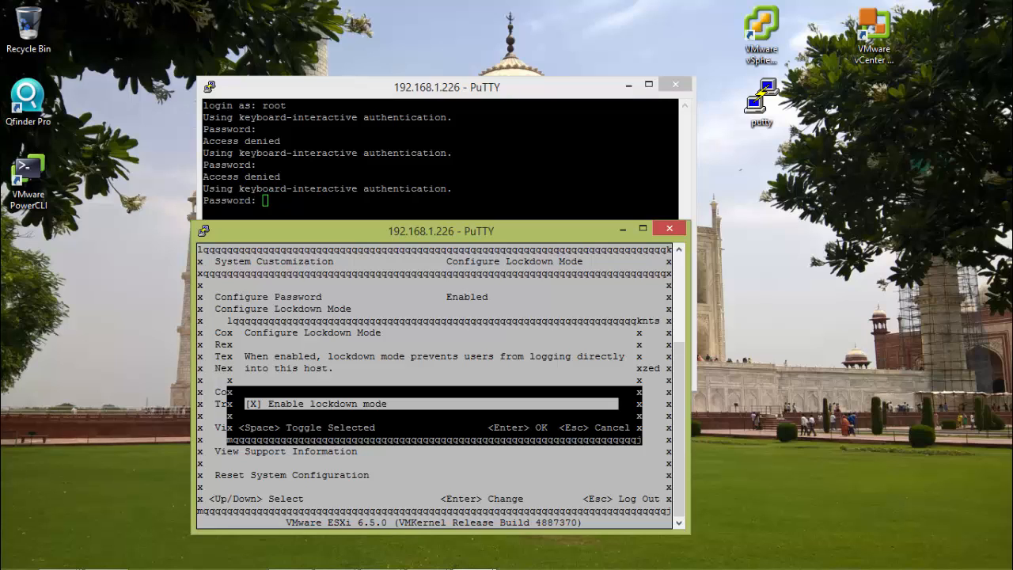
key(space)
key(Return)
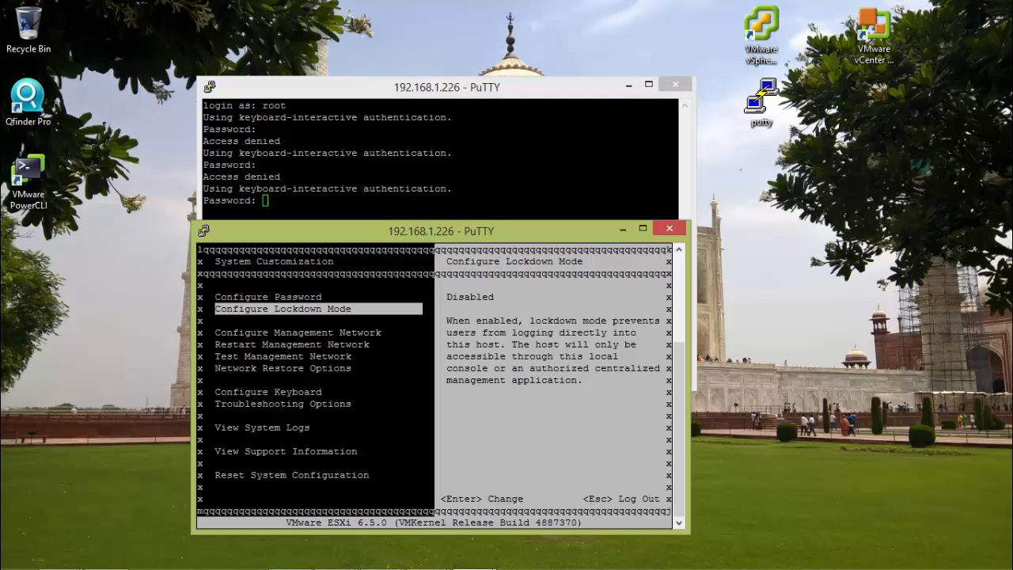
key(Escape)
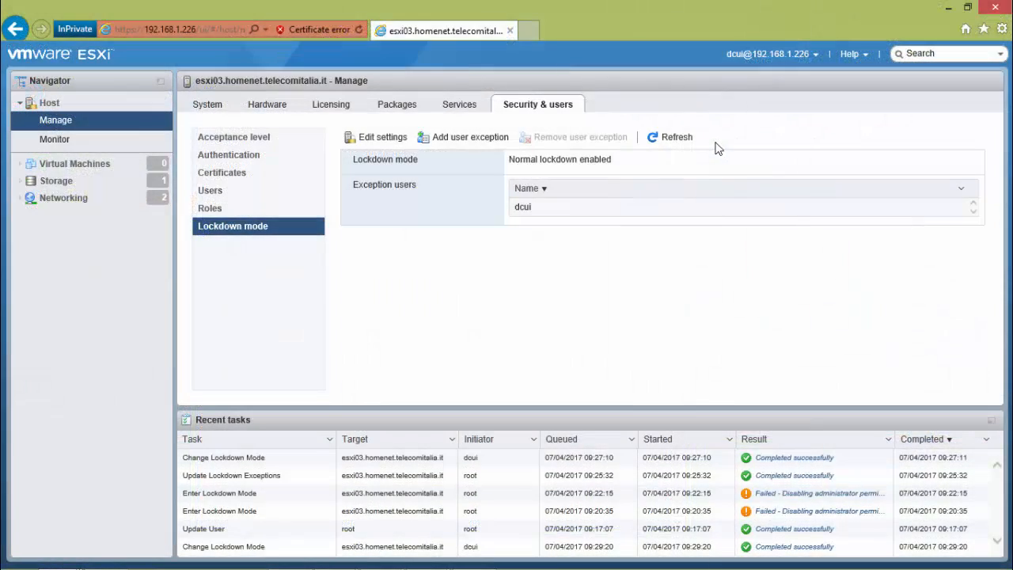
Step: Refresh the lockdown mode status in the Host Client, and view the available lockdown modes without changing the setting
click(673, 140)
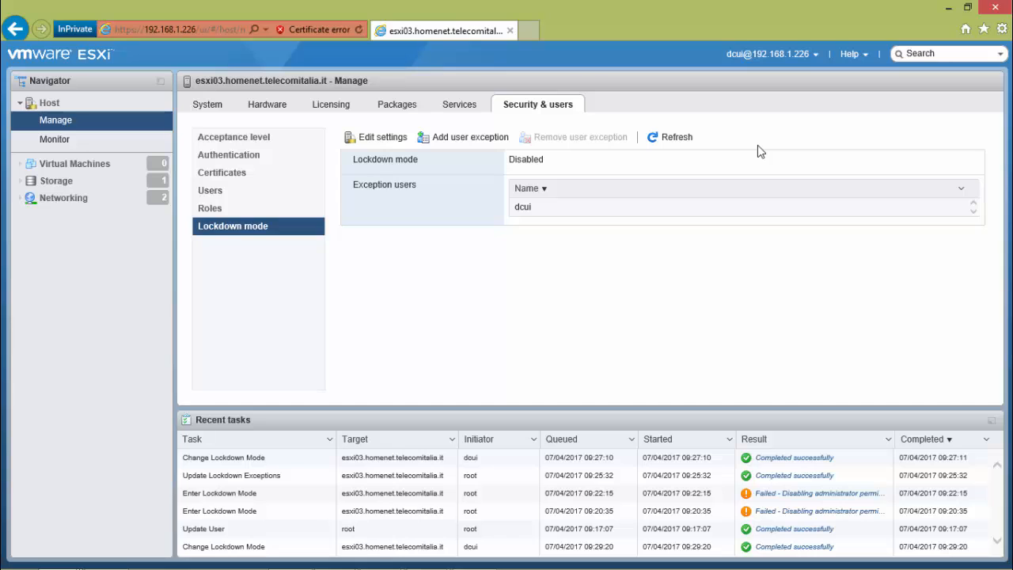
click(387, 139)
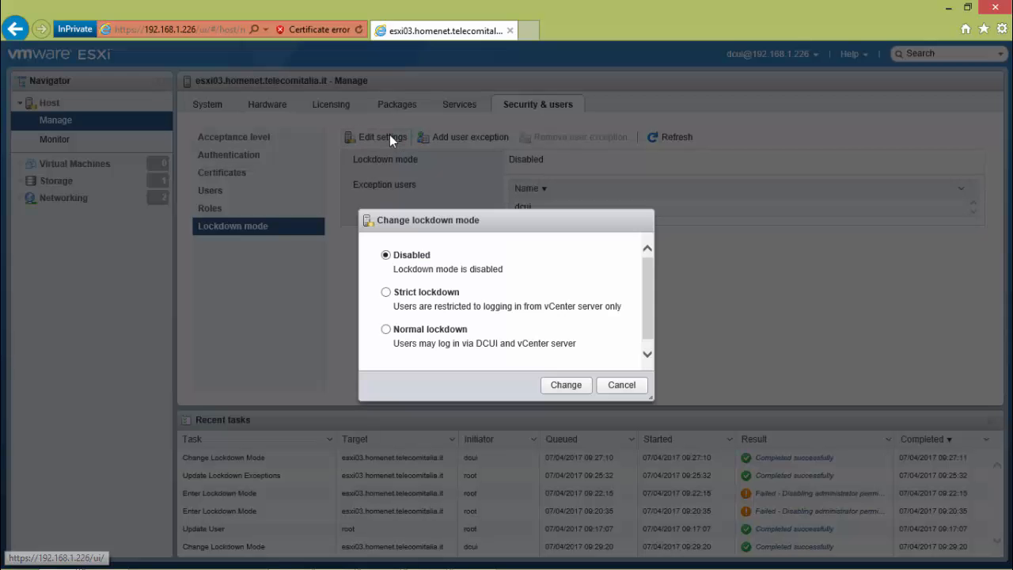
click(633, 388)
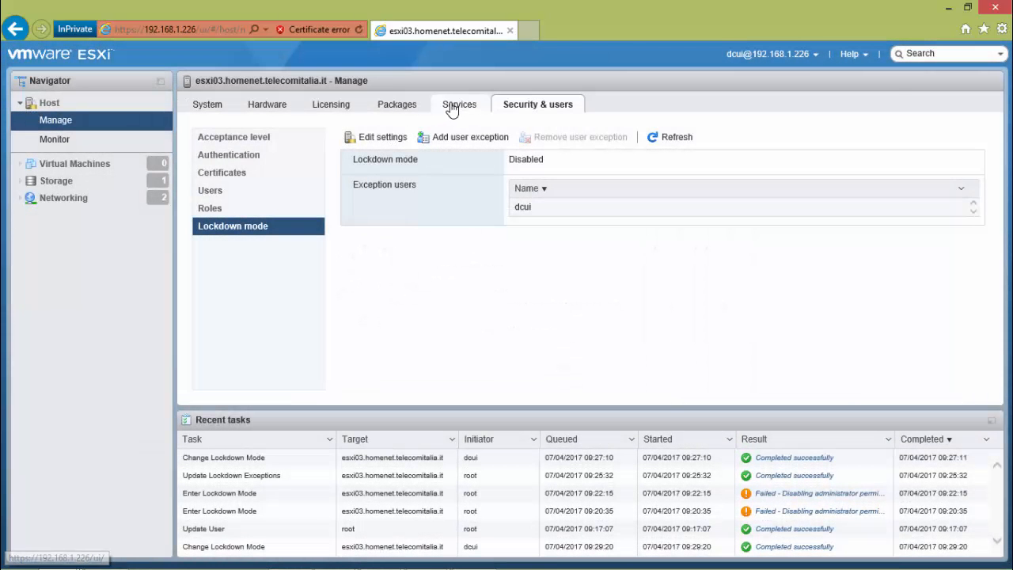
Step: Stop the DCUI service (Direct Console UI) in the host's service list
click(452, 108)
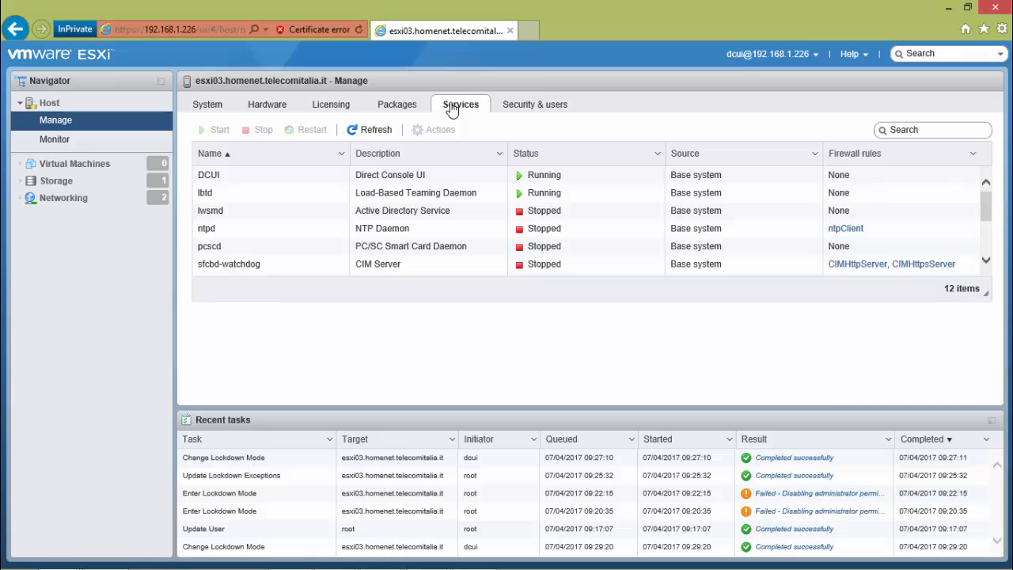
click(394, 181)
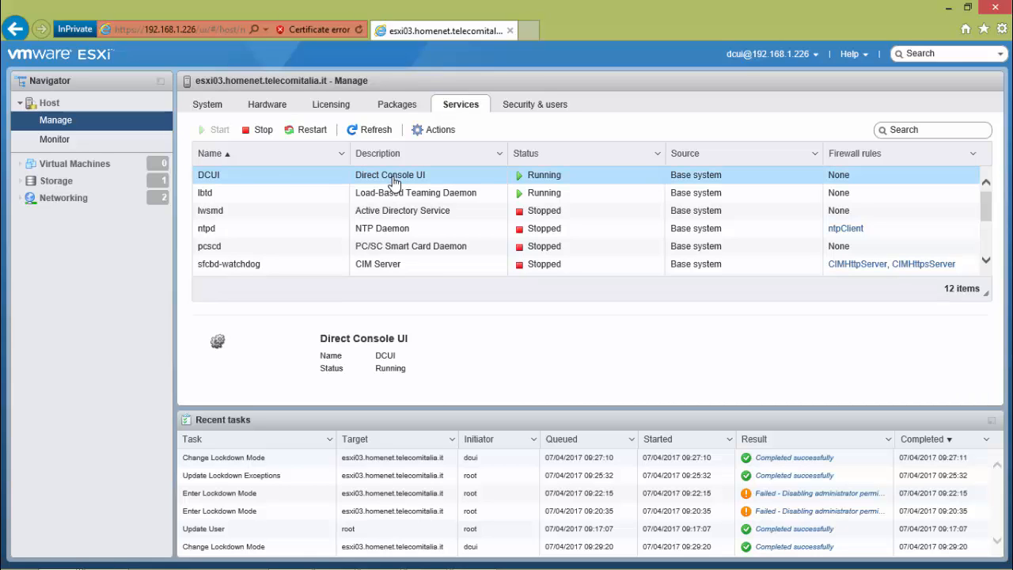
click(260, 130)
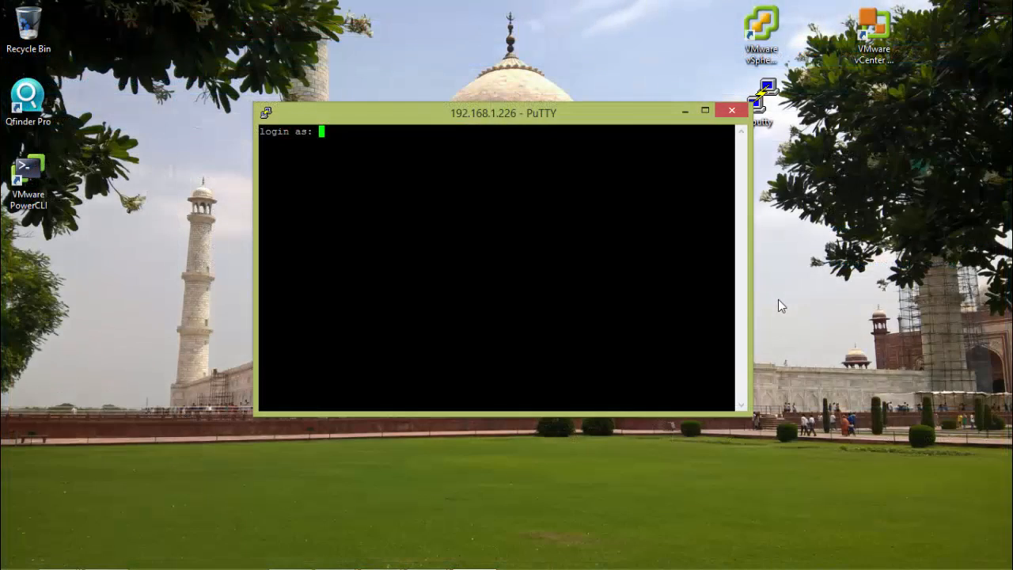
Step: In the PuTTY session to 192.168.1.226, log in as root with the account password, launch dcui and try to open System Customization
text(root)
key(Return)
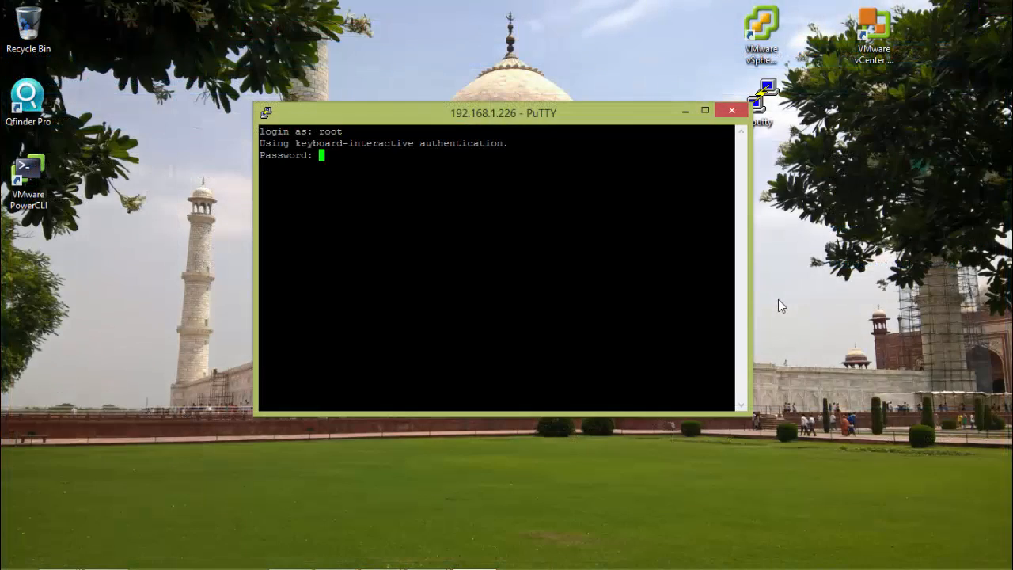
key(Return)
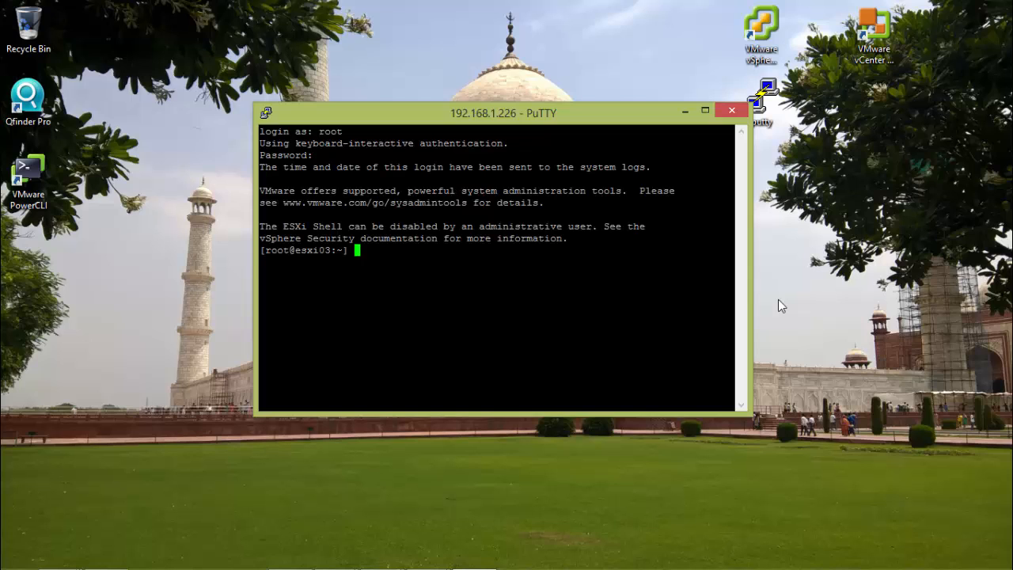
key(Return)
text(dcui)
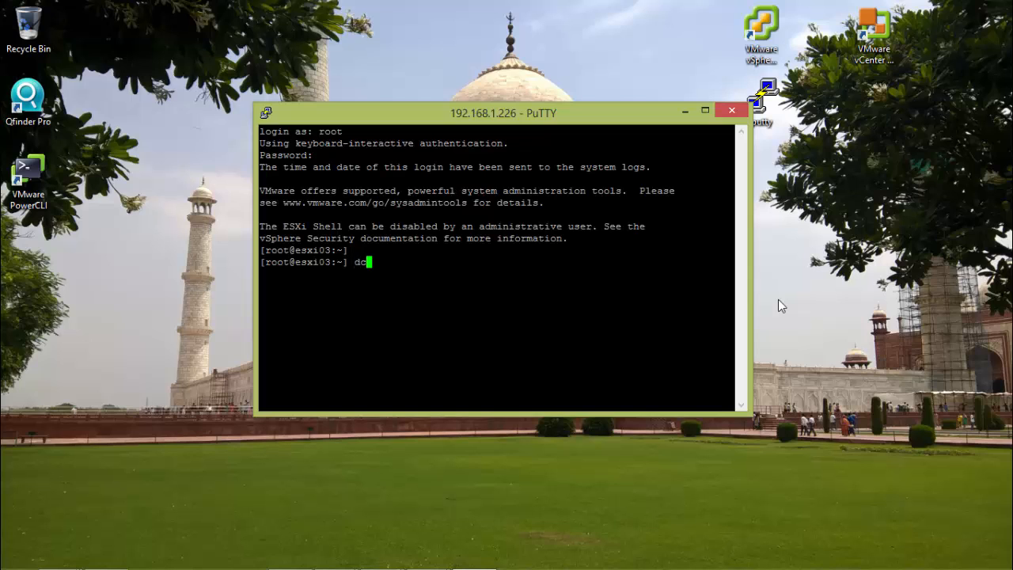
key(Return)
key(F2)
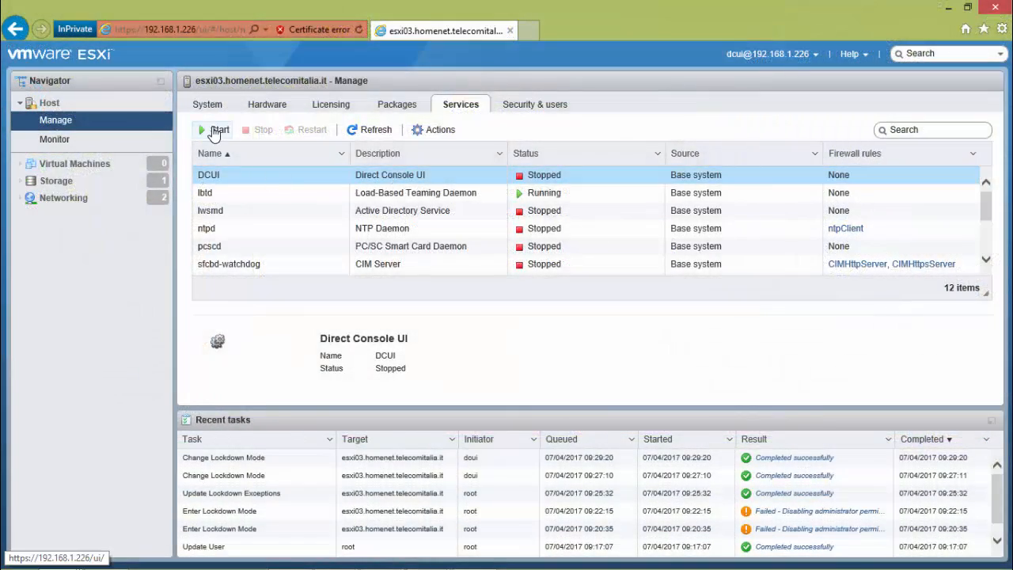
Step: Start the DCUI service in the Host Client and relaunch dcui in the root PuTTY session
click(215, 129)
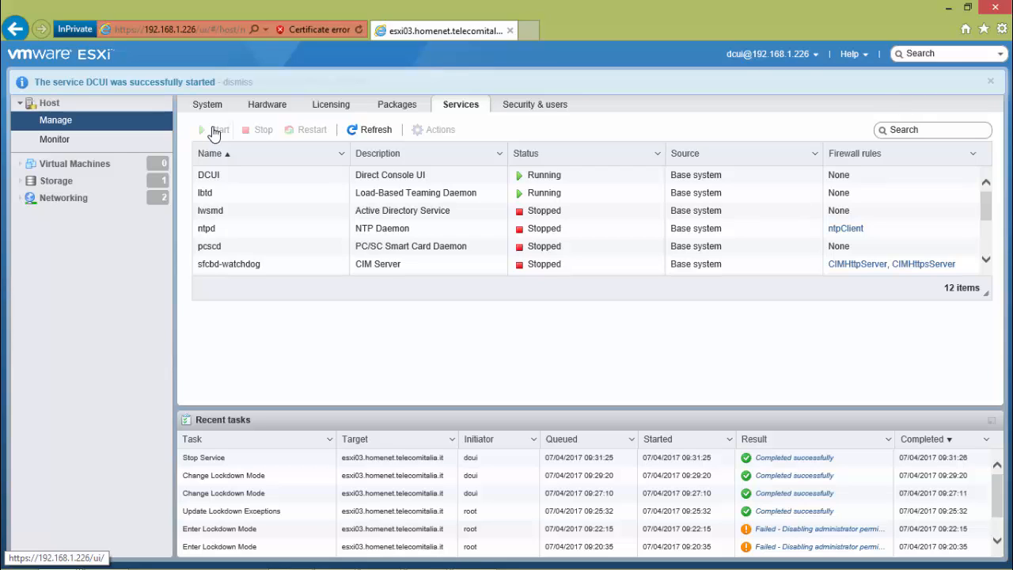
click(948, 10)
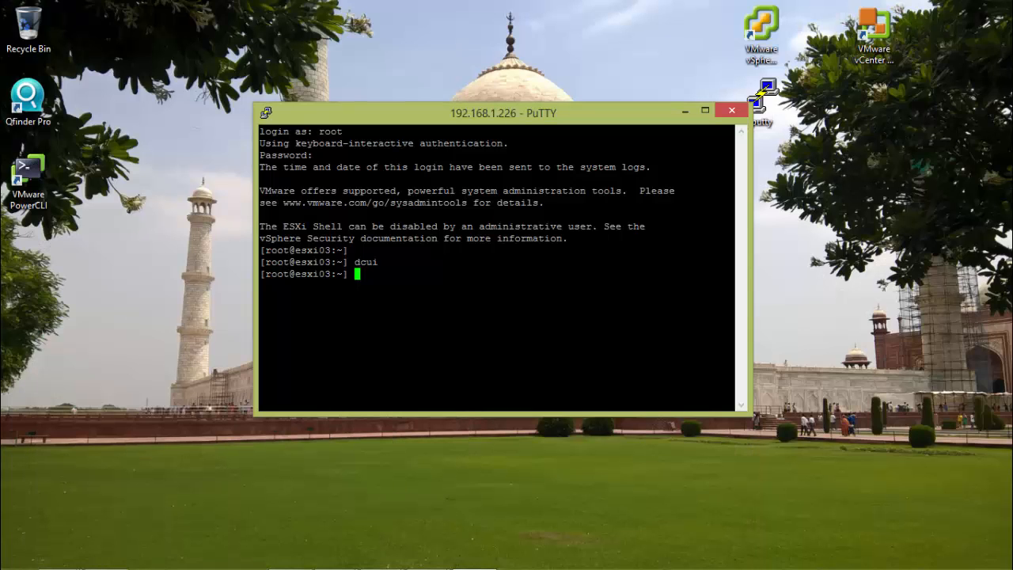
key(Return)
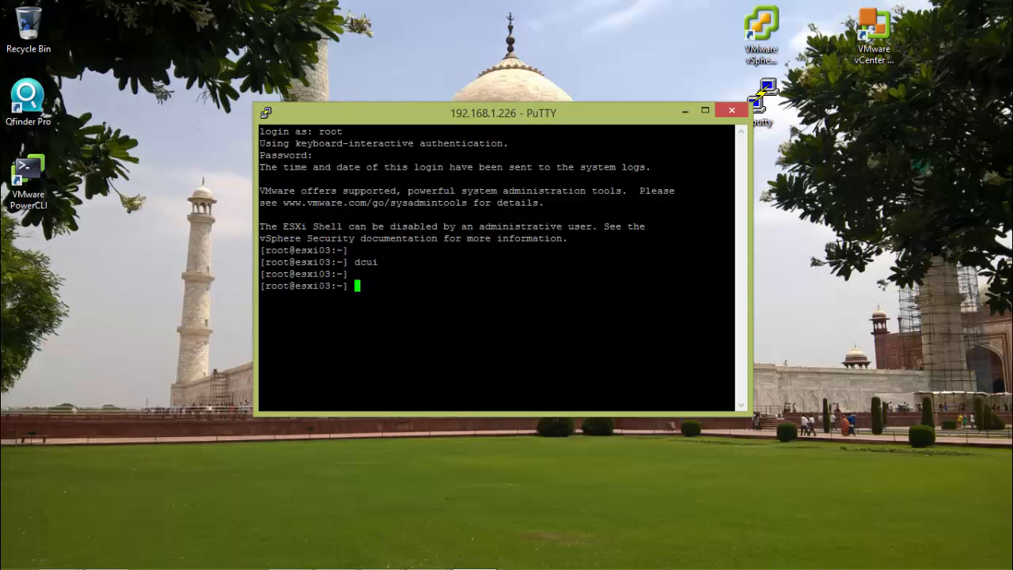
text(dcui)
key(Return)
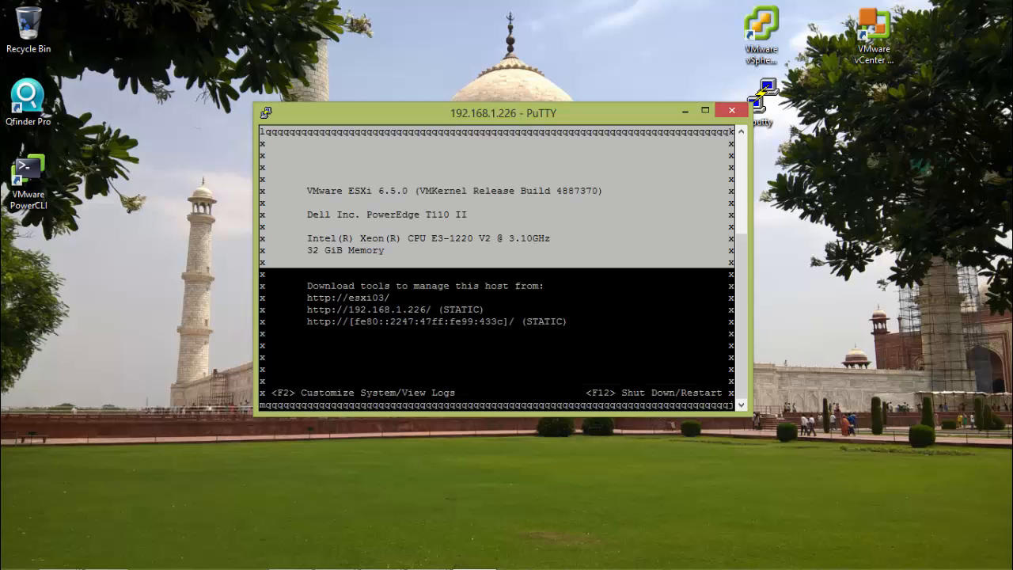
Step: Open System Customization from the direct console, authenticating as root with the account password, and browse the first configuration entries without changing them
key(F2)
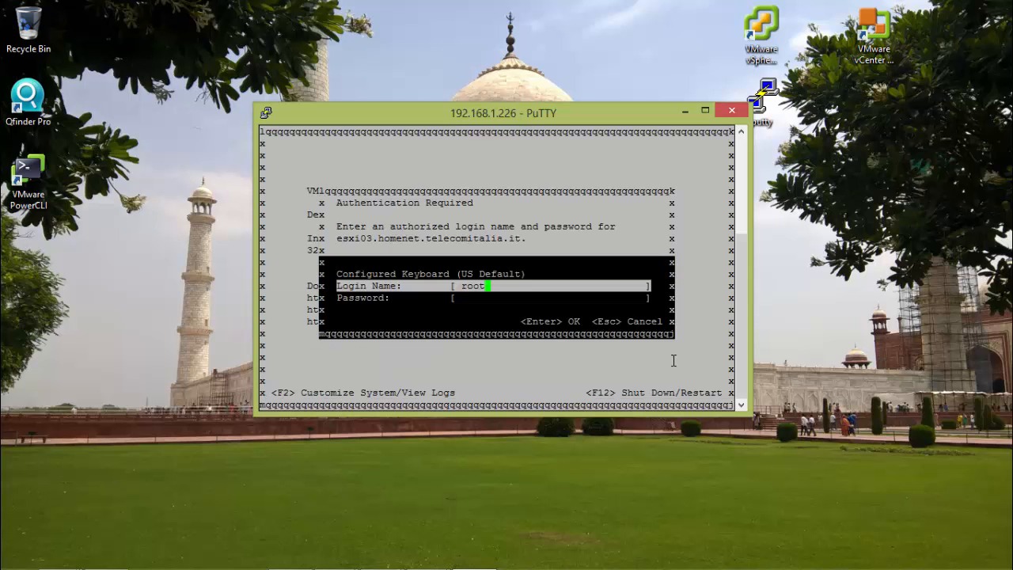
key(Tab)
text(******)
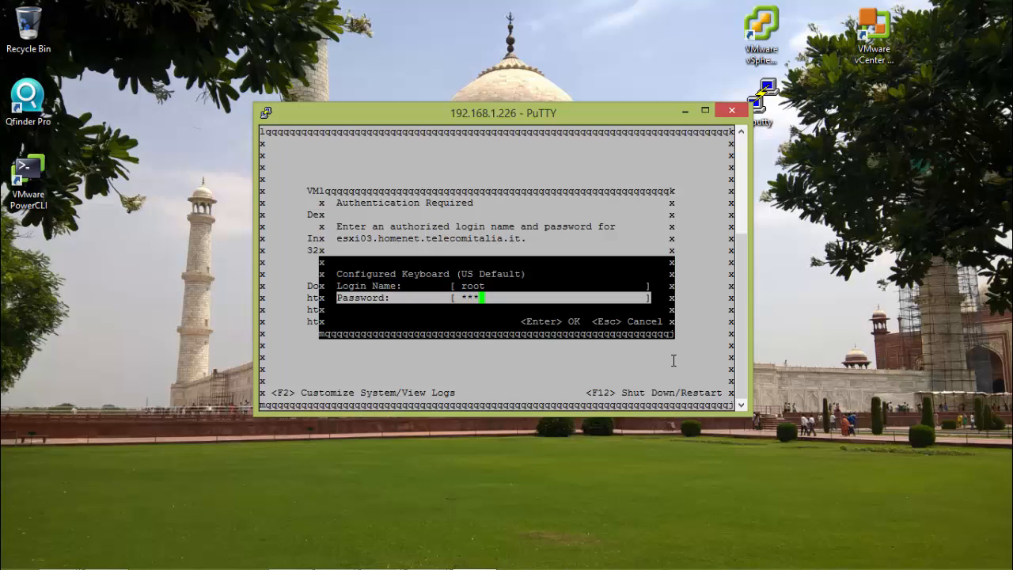
text(**)
key(Return)
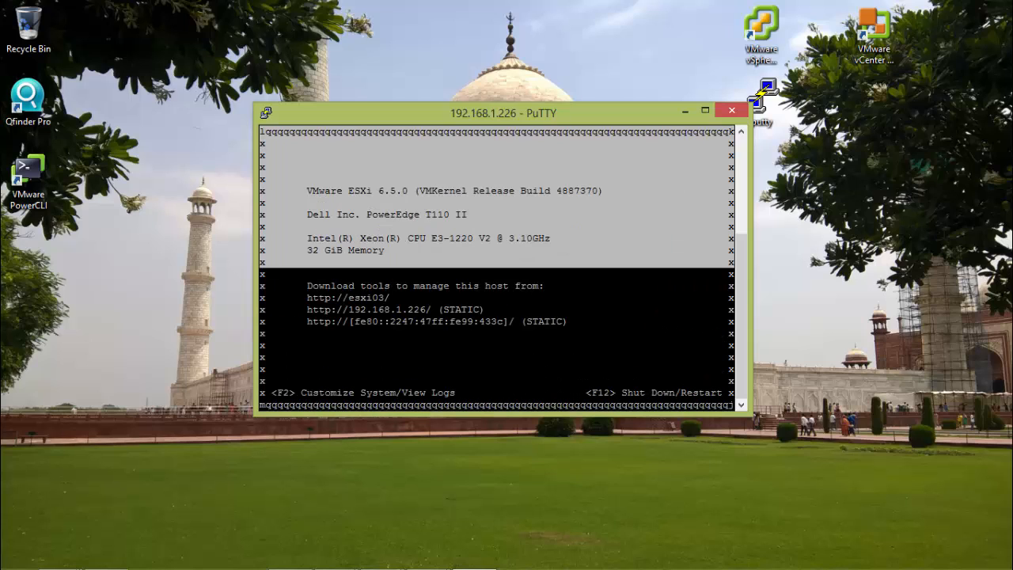
key(Down)
key(Down)
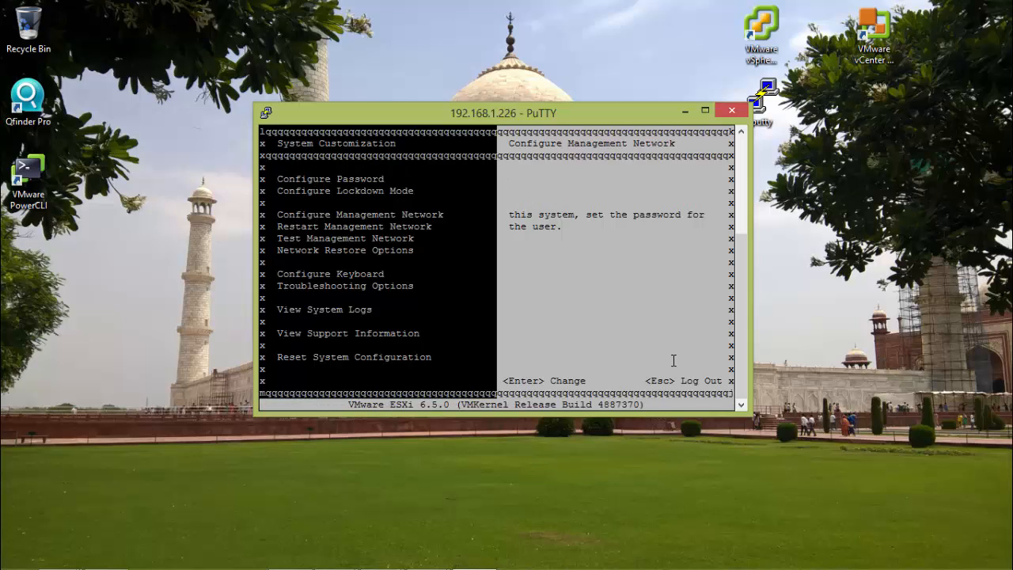
key(Up)
key(Up)
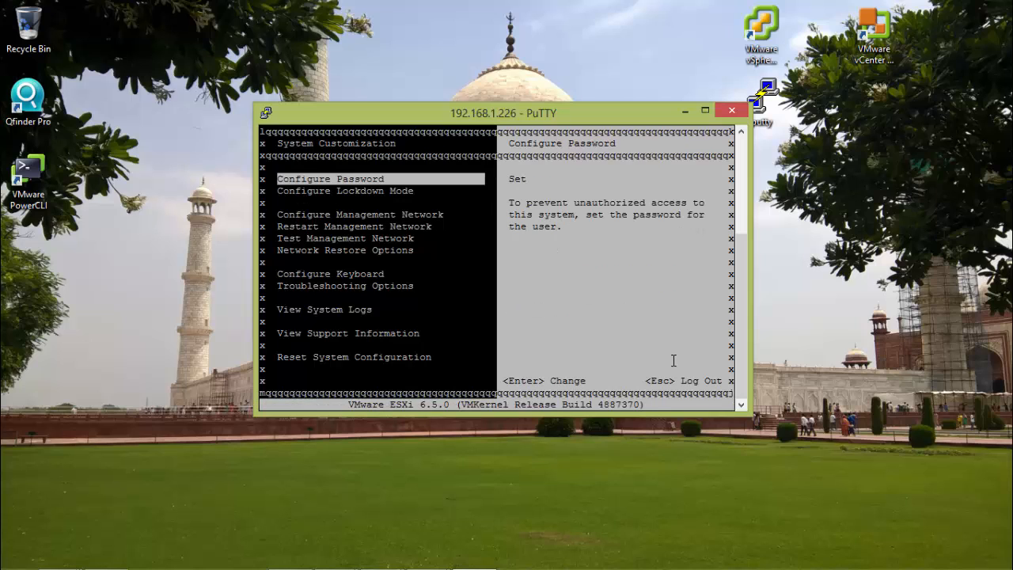
key(Down)
key(Down)
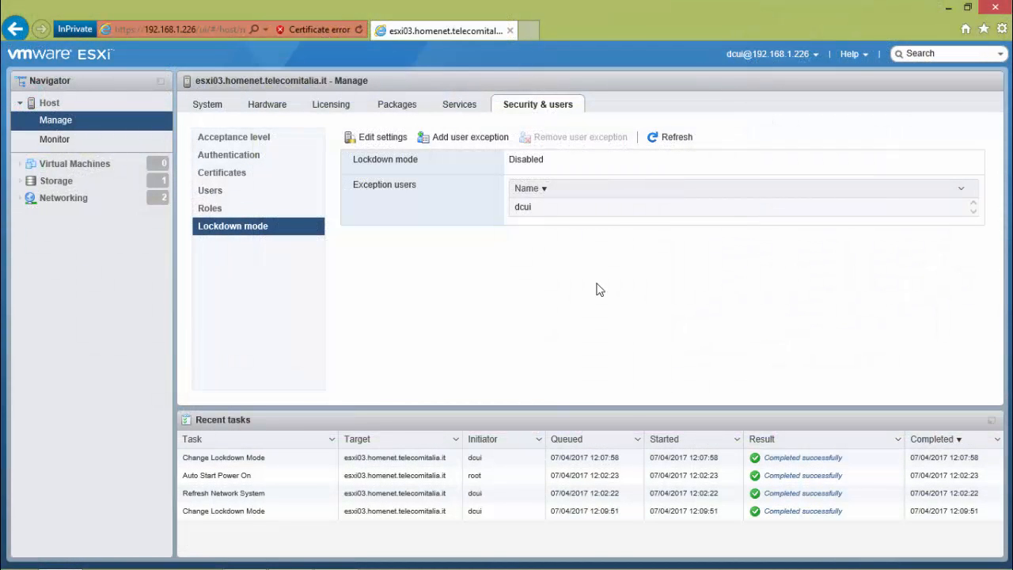
Step: In the Host Client, change the host's lockdown mode to Strict lockdown
click(380, 140)
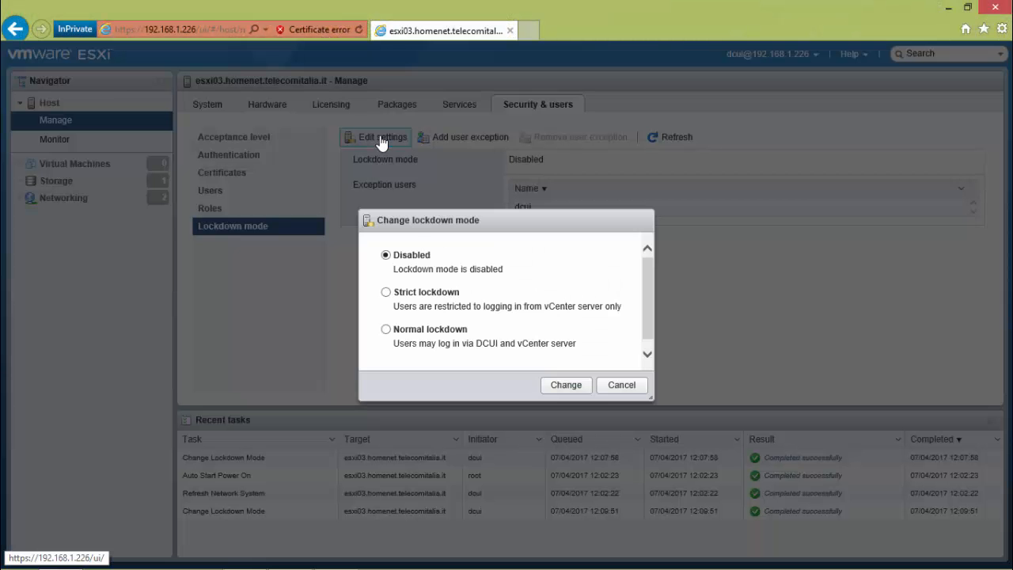
click(387, 292)
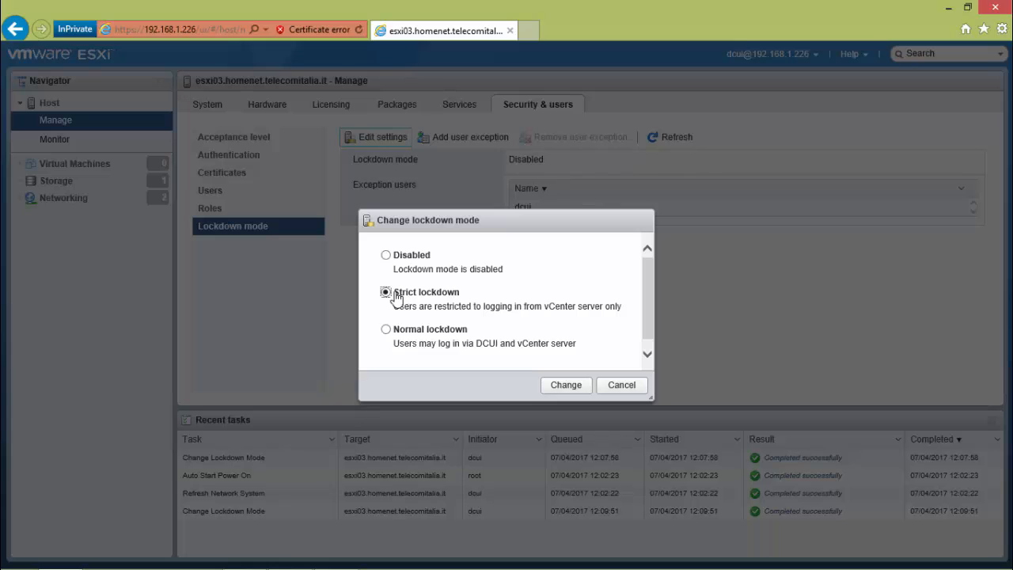
click(564, 386)
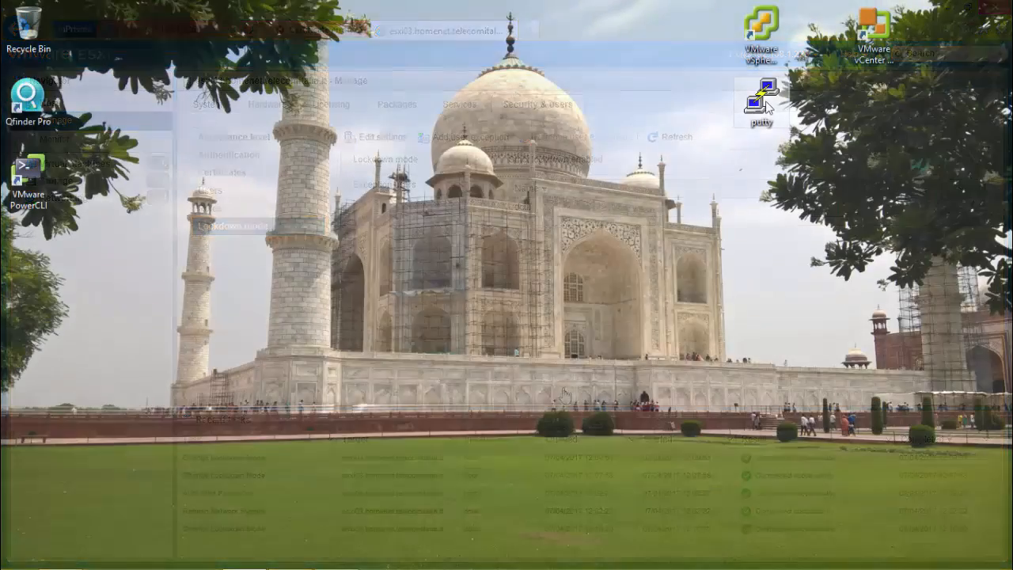
Step: Open the saved PuTTY session esxi03 and log in as dcui with the account password
double_click(761, 99)
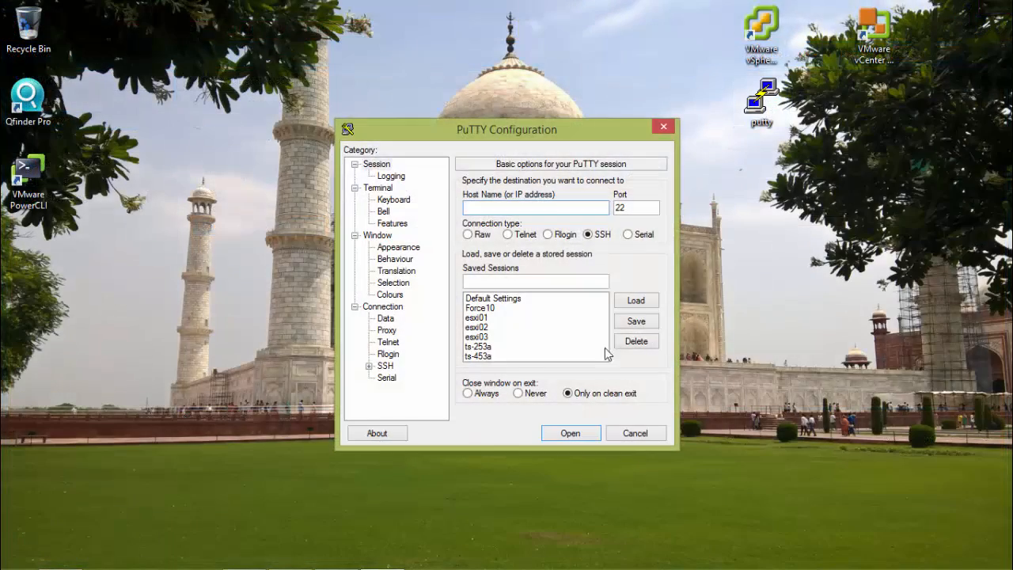
double_click(490, 337)
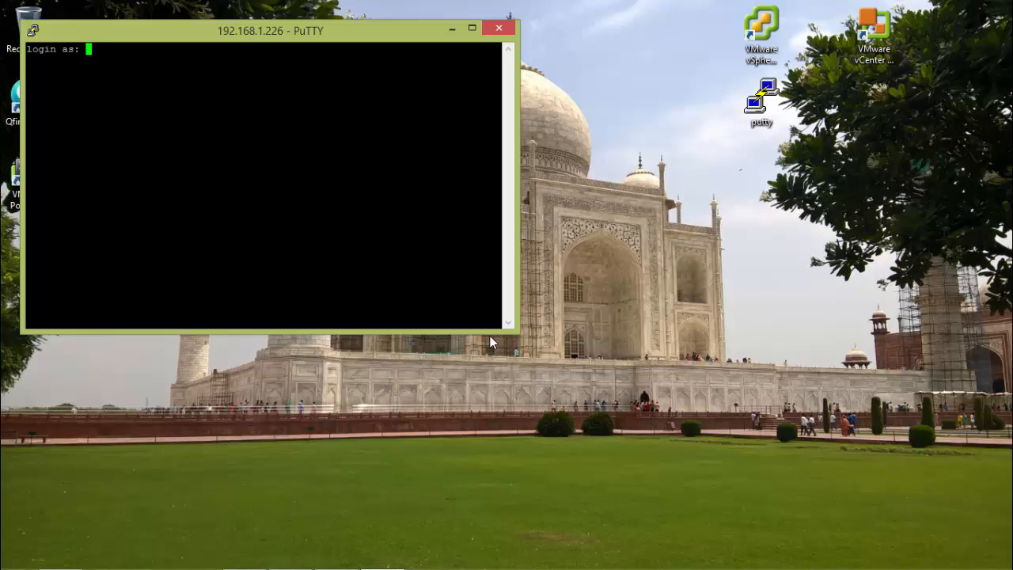
text(dcui)
key(Return)
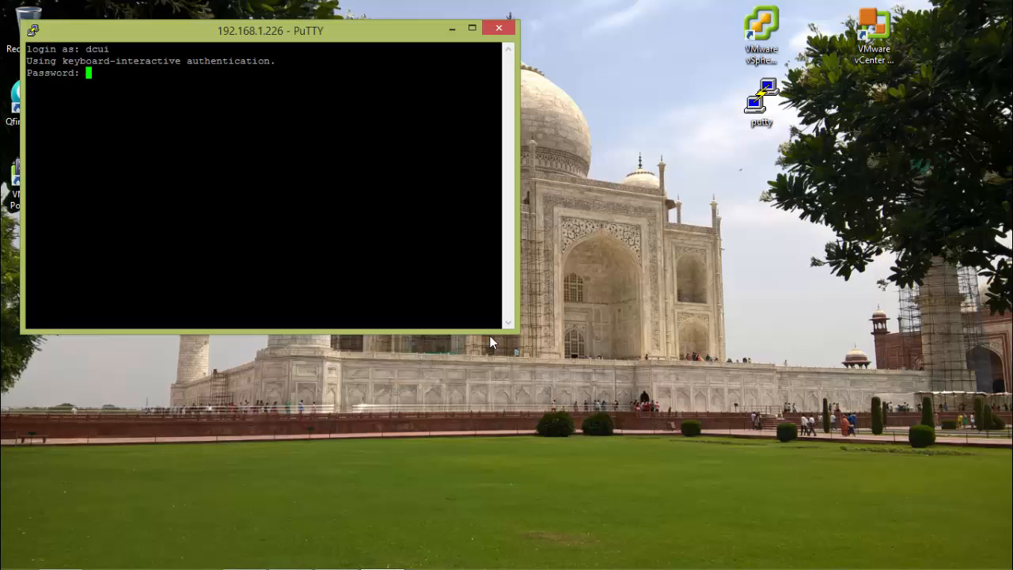
key(Return)
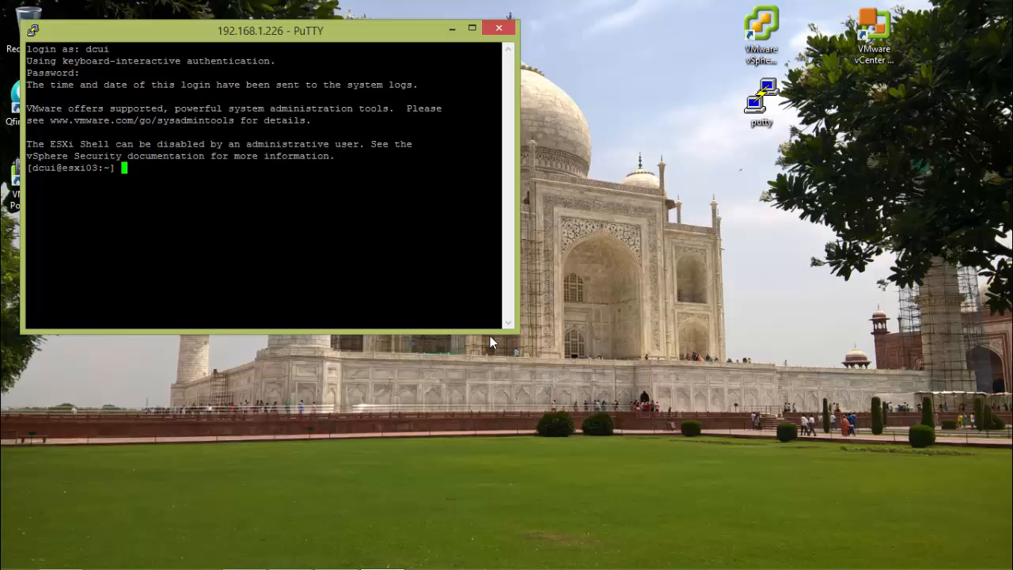
Step: Launch dcui as the dcui user and try to open System Customization under strict lockdown
text(dcui)
key(Return)
key(F2)
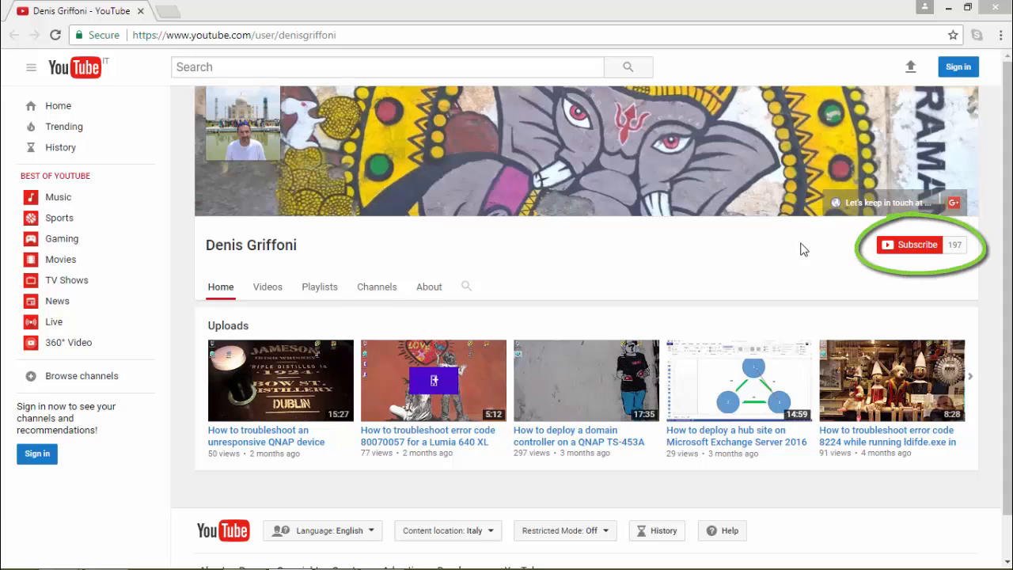
Step: Open the website linked in the YouTube channel's banner
click(872, 205)
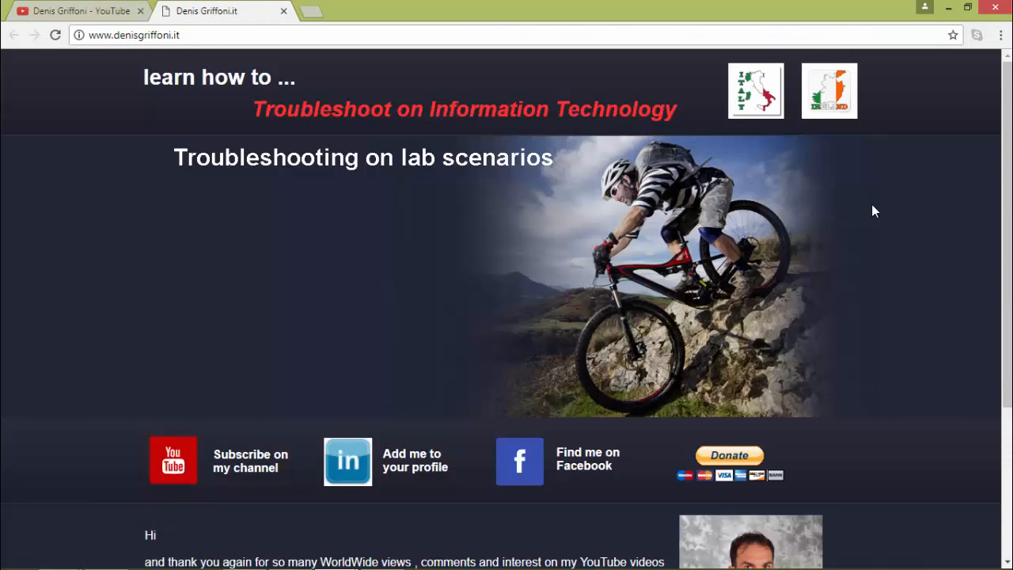